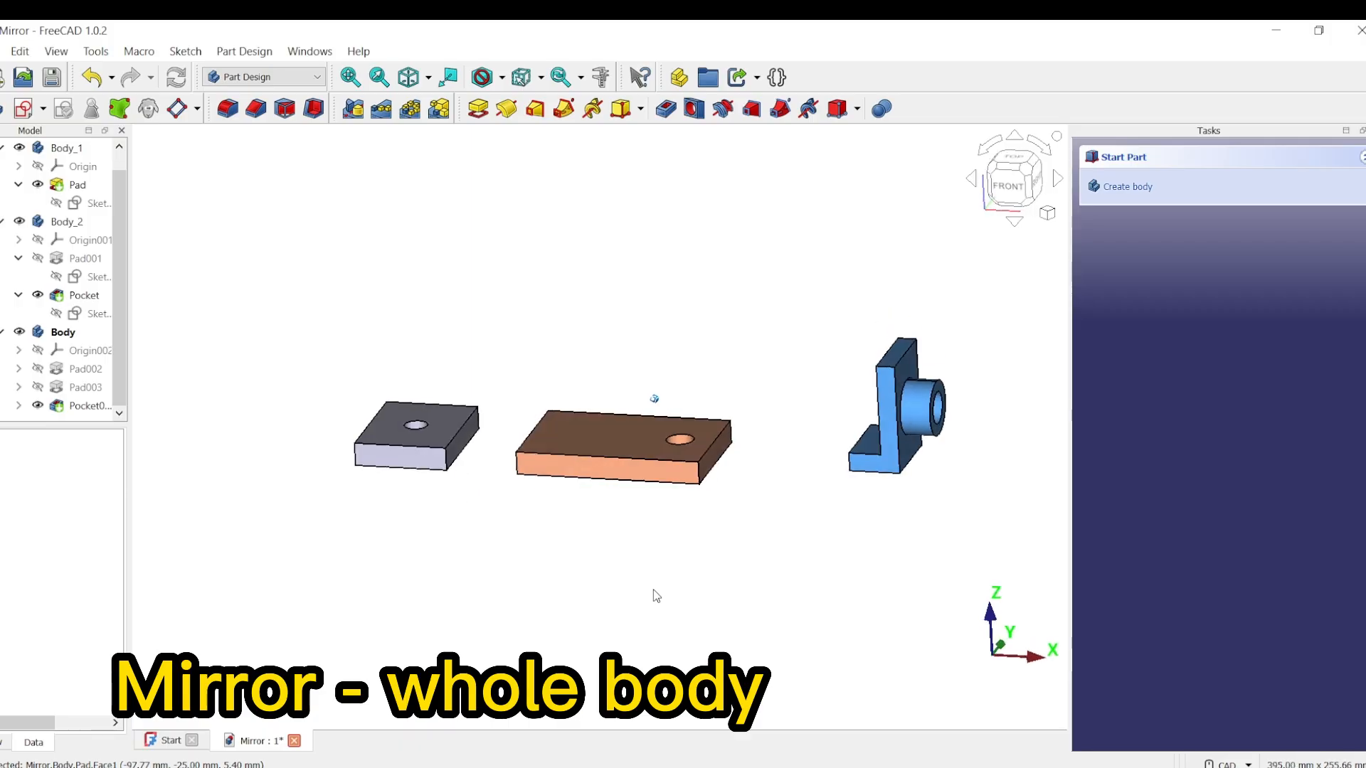
Step: Hide Body and Body_2 so only Body_1 is shown, and make Body_1 the active body
{"action": "left_click", "coordinate": [409, 77]}
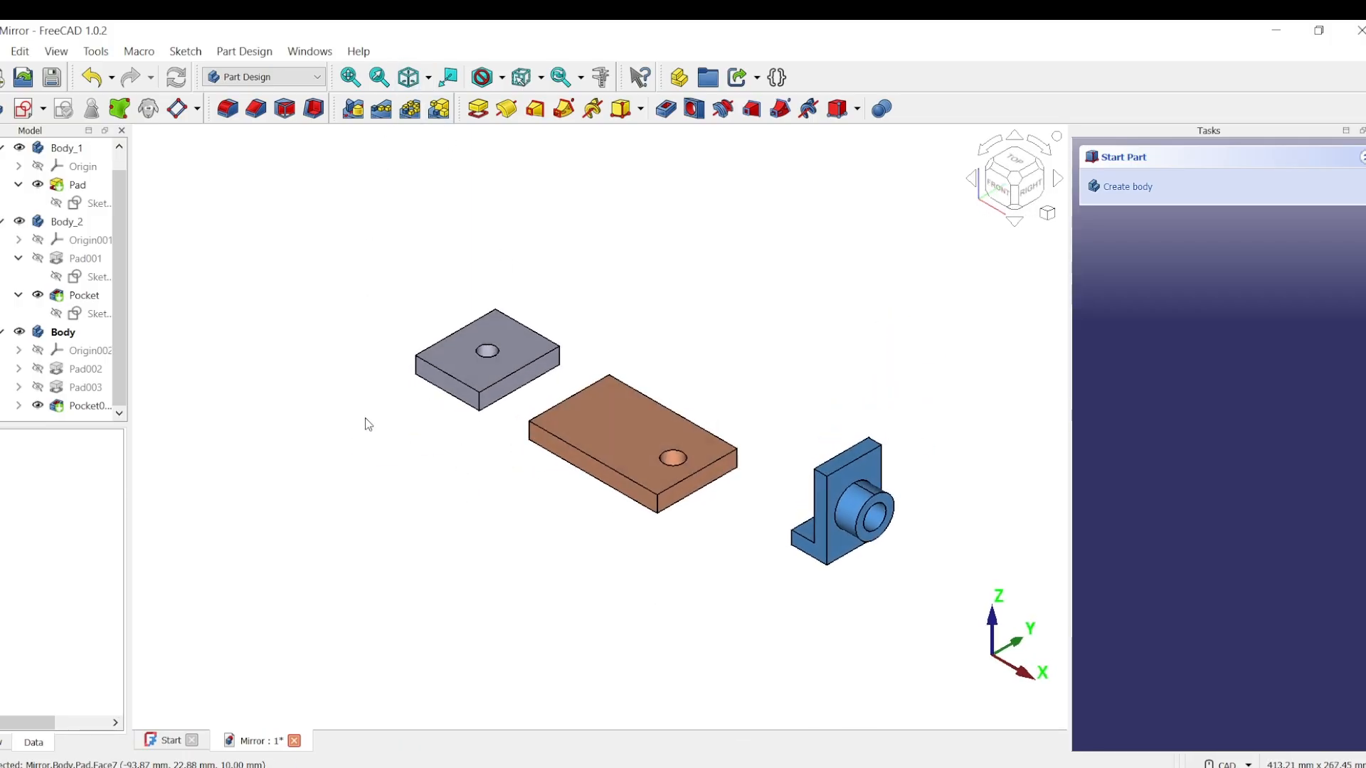
{"action": "left_click", "coordinate": [19, 333]}
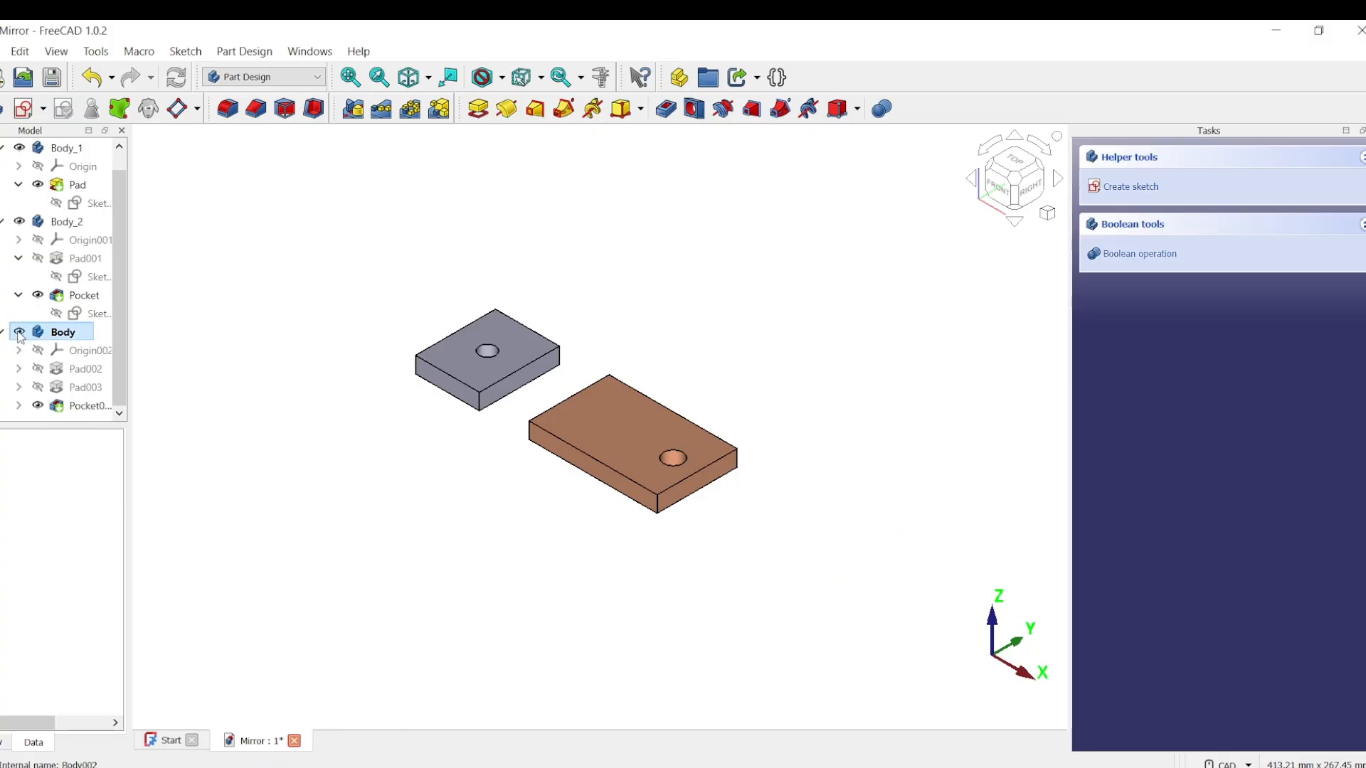
{"action": "left_click", "coordinate": [19, 222]}
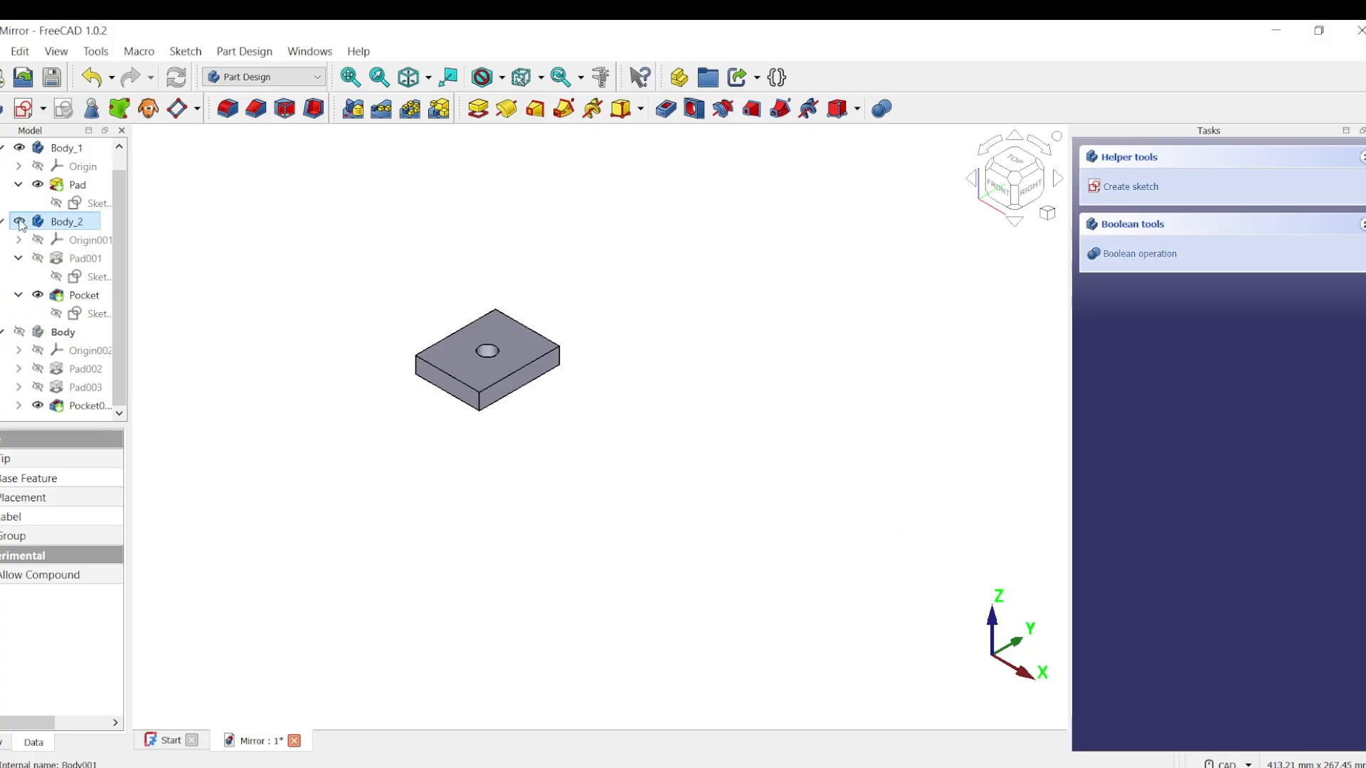
{"action": "left_click", "coordinate": [71, 148]}
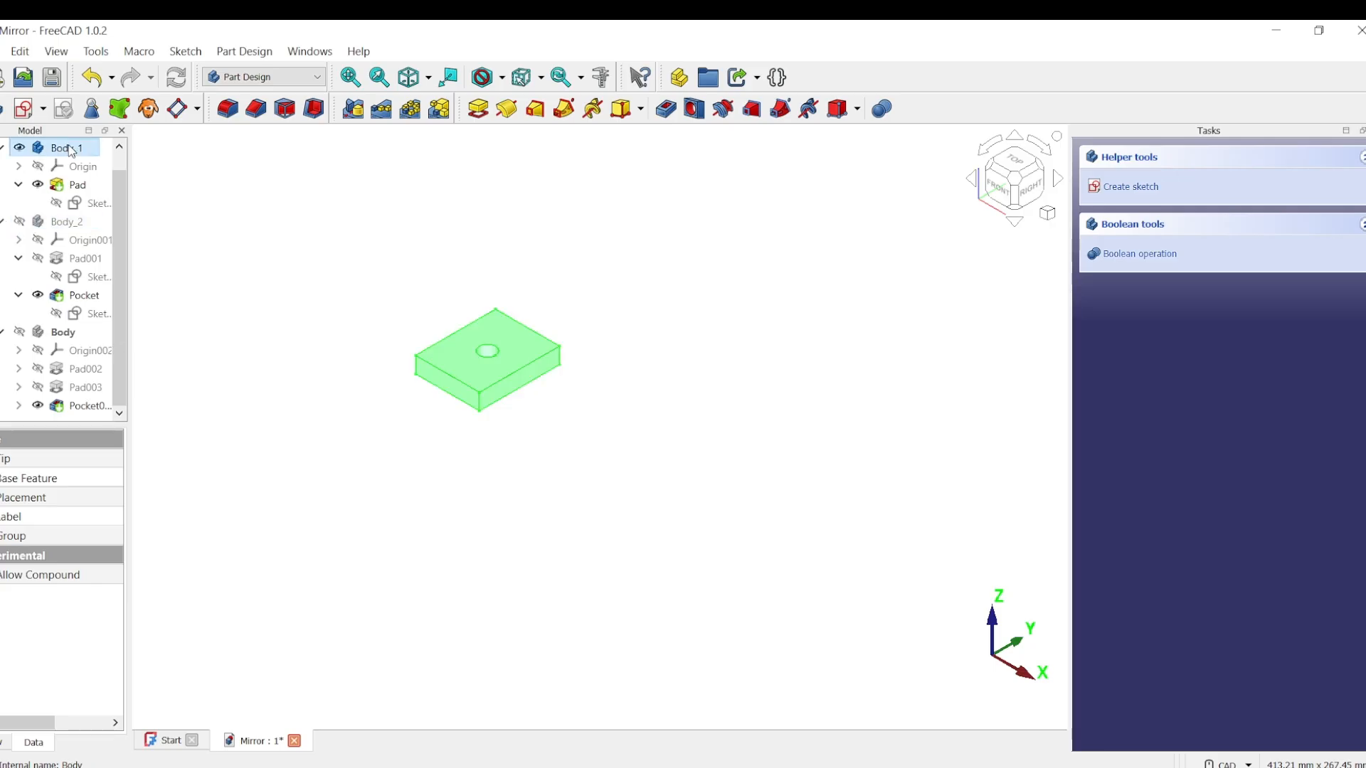
{"action": "right_click", "coordinate": [71, 150]}
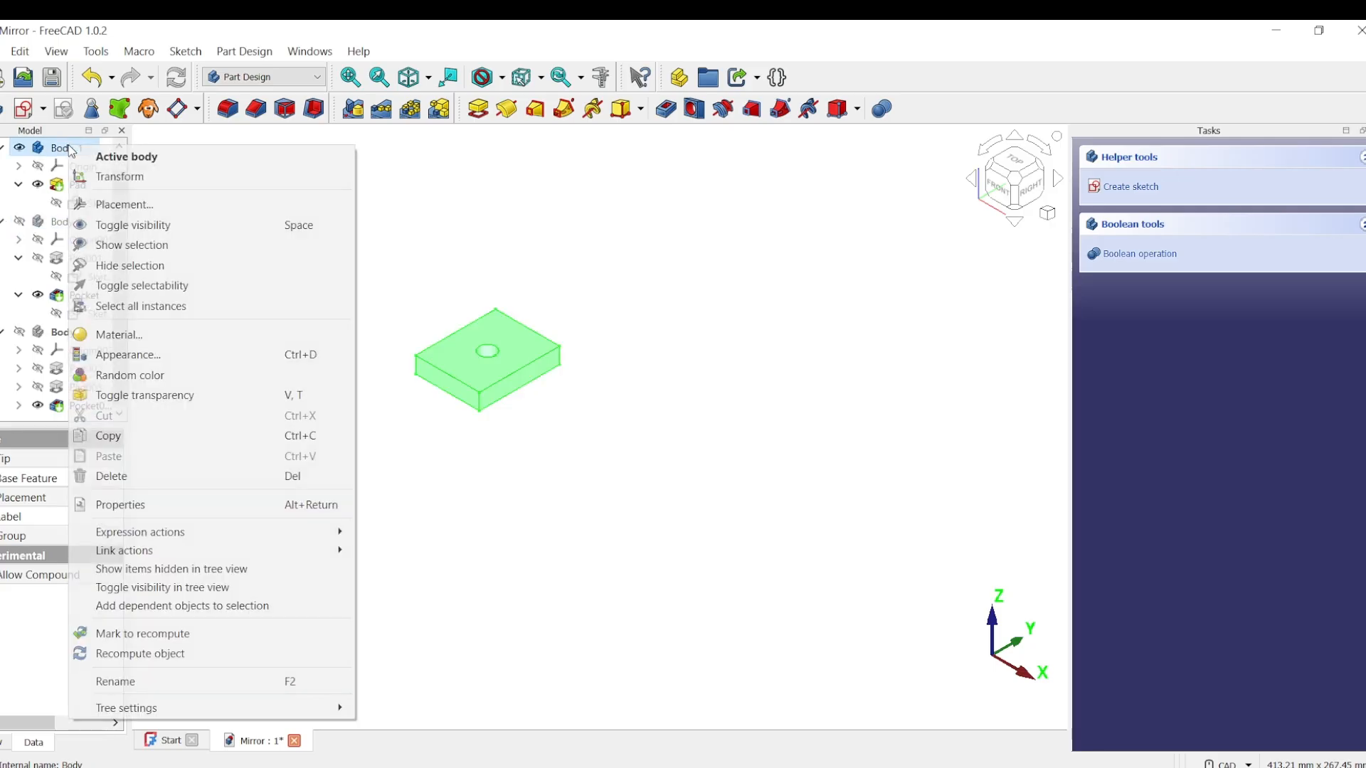
{"action": "left_click", "coordinate": [168, 162]}
{"action": "left_click", "coordinate": [675, 456]}
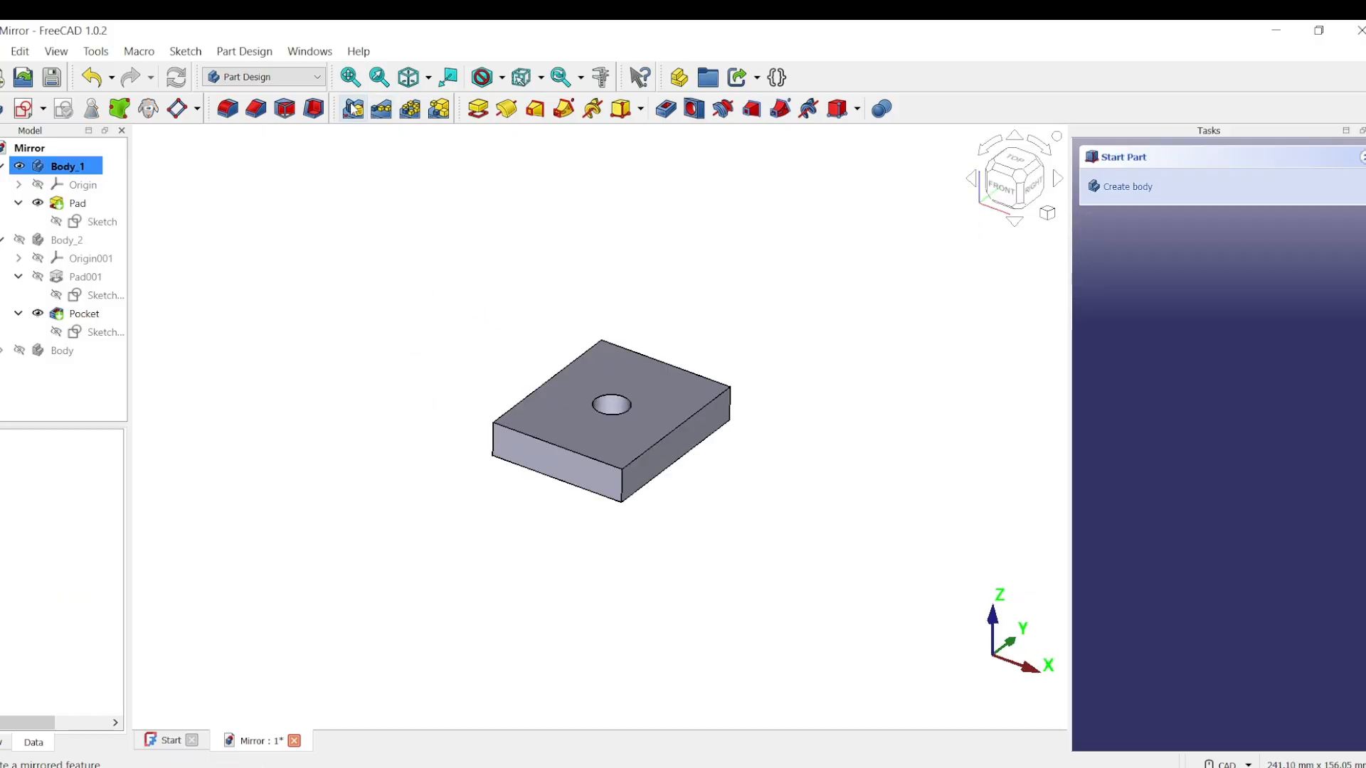
Step: Start a Mirrored feature on the whole of Body_1, using the Base YZ plane as the mirror plane
{"action": "left_click", "coordinate": [353, 108]}
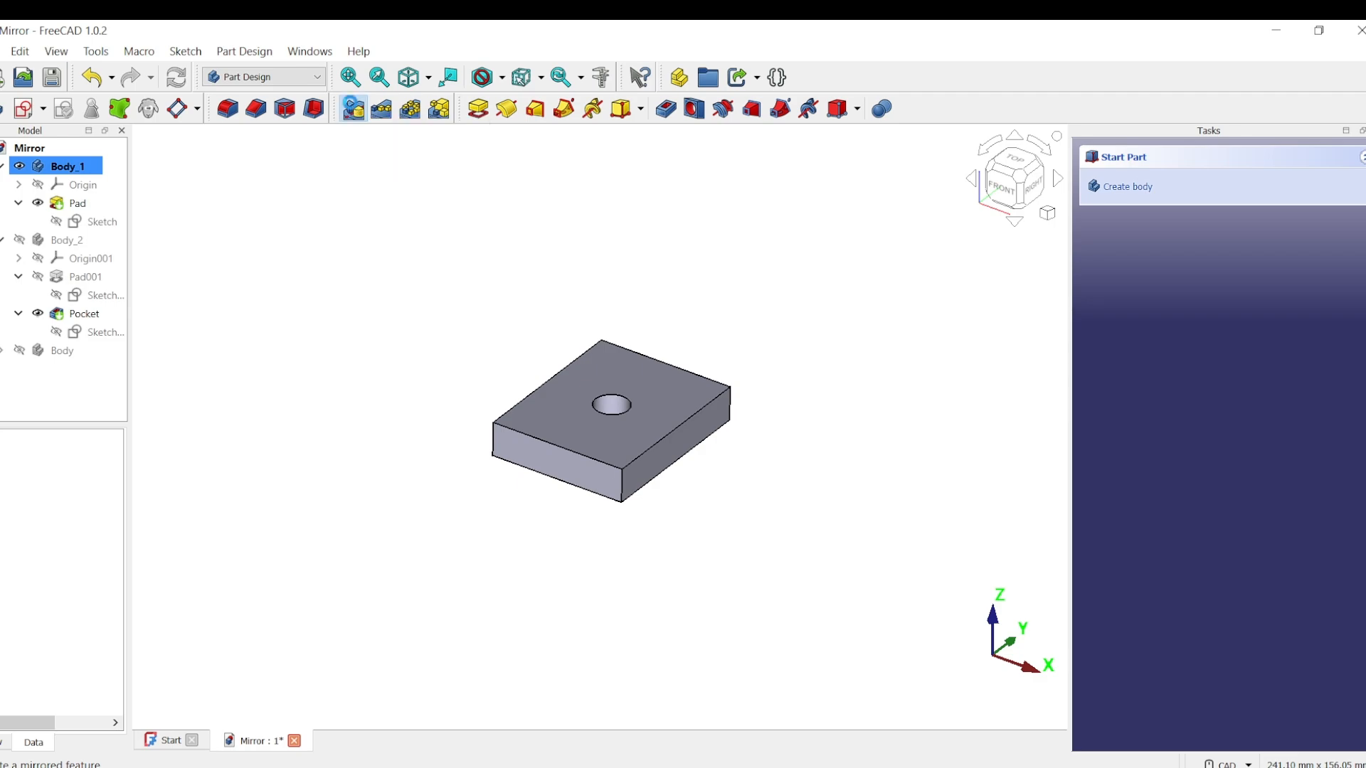
{"action": "middle_click_drag", "start_coordinate": [1023, 558], "coordinate": [929, 504]}
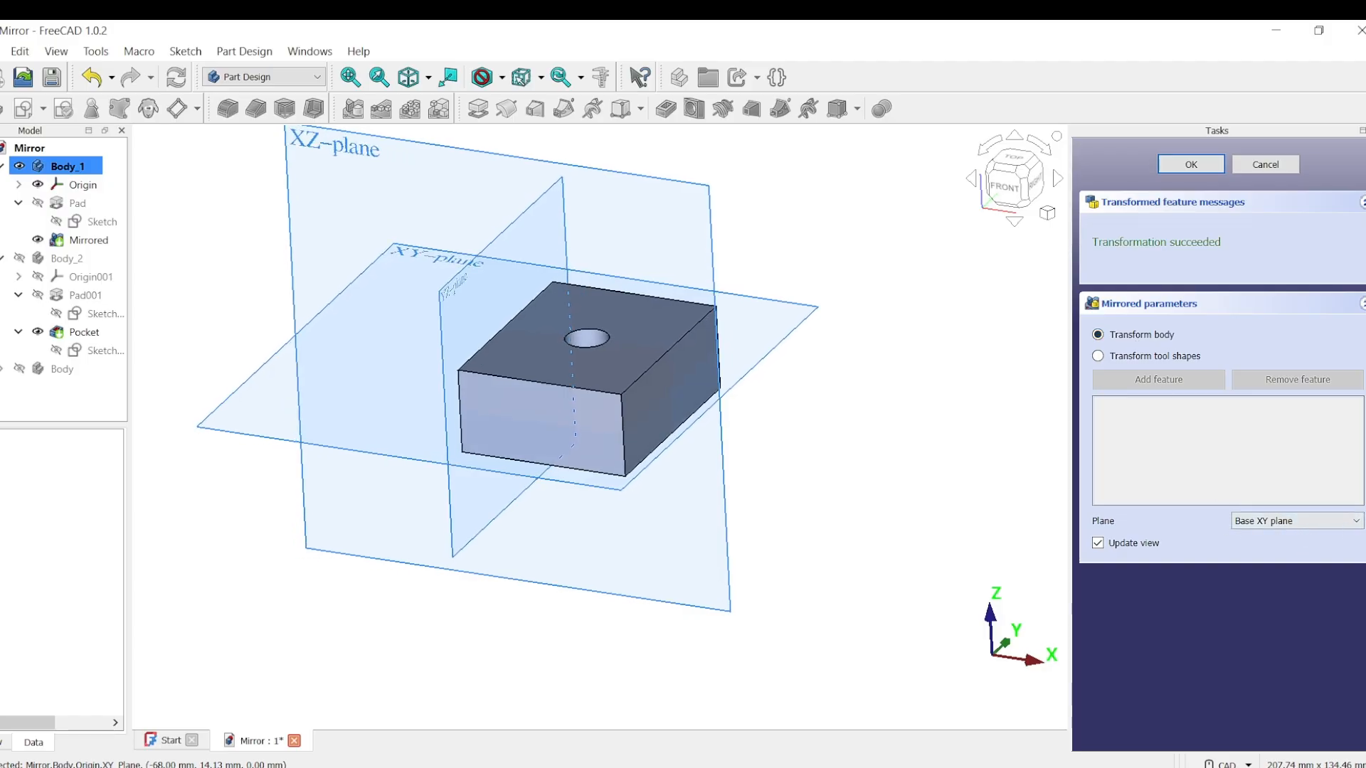
{"action": "left_click", "coordinate": [1354, 523]}
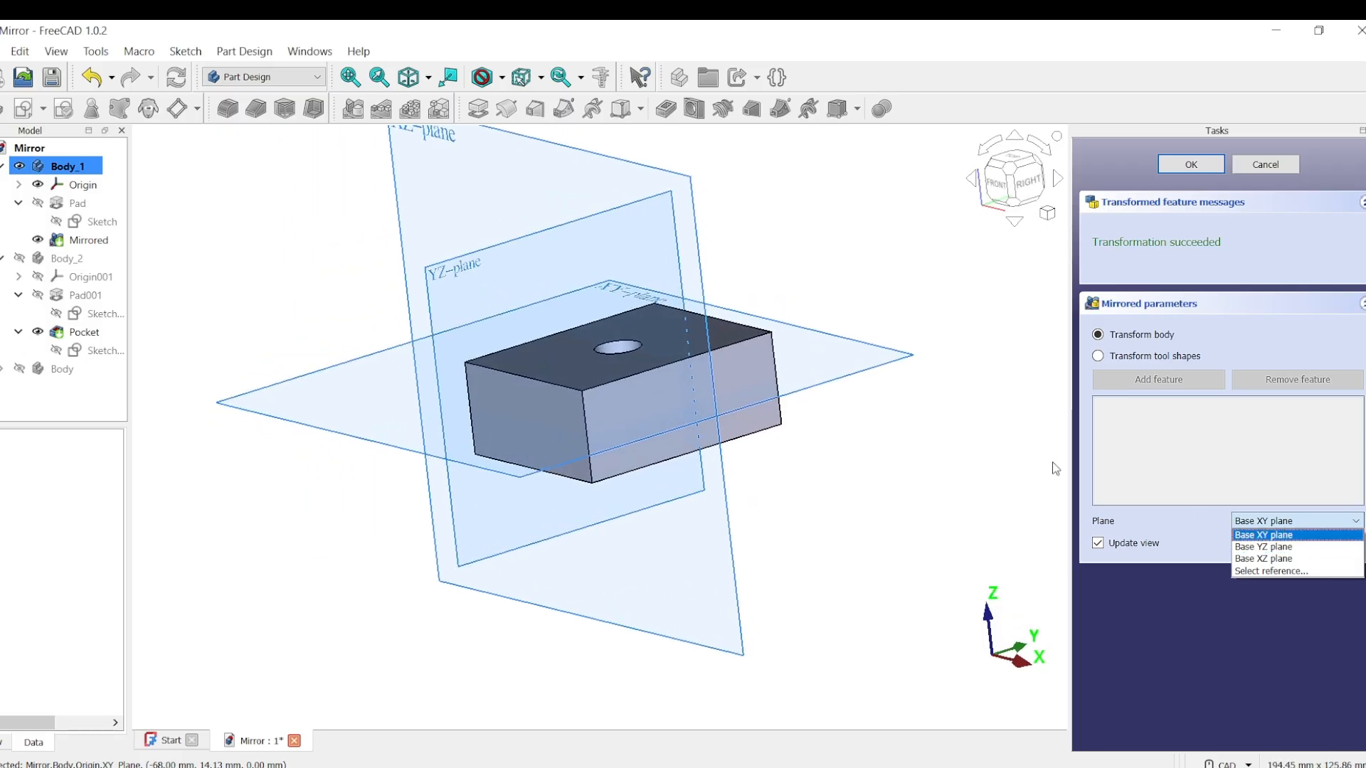
{"action": "left_click", "coordinate": [1275, 547]}
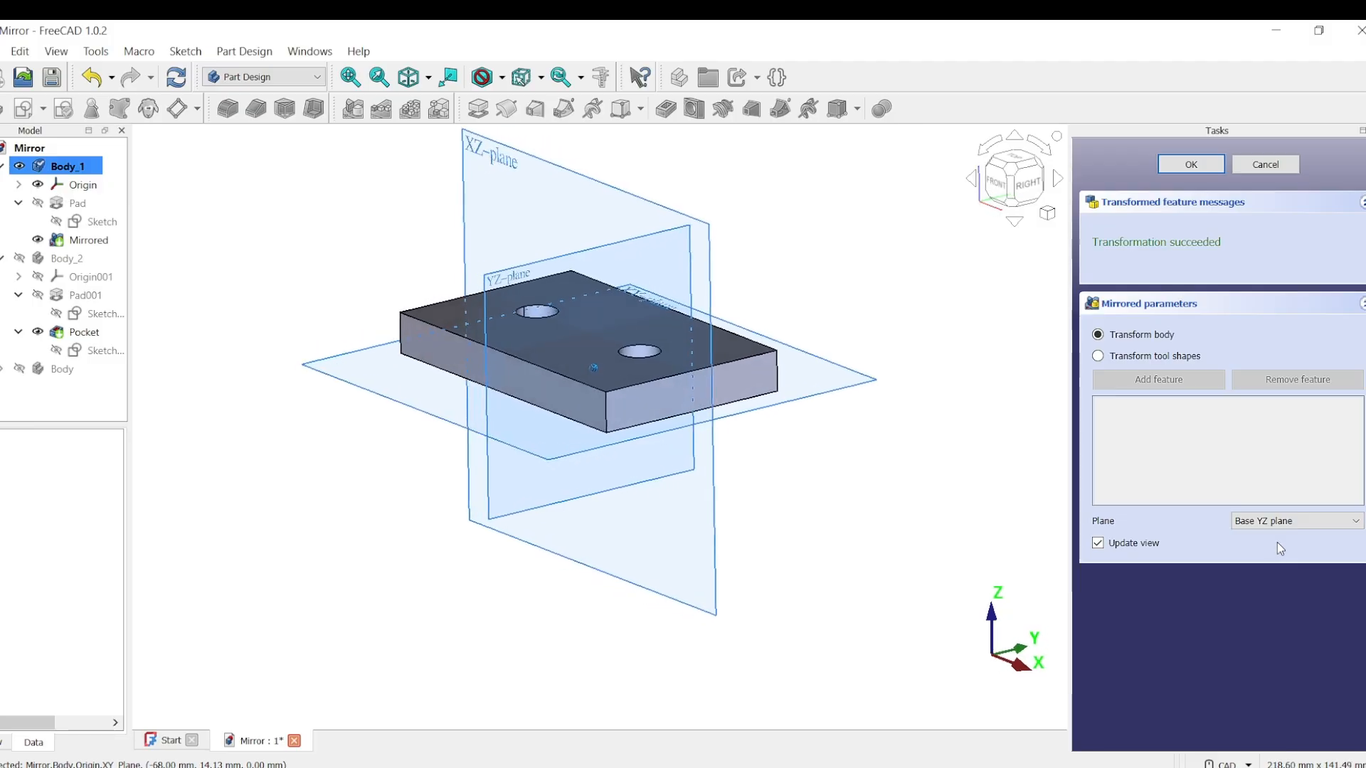
Step: Try mirroring the body about the pad's front side face, picked as the reference plane
{"action": "left_click", "coordinate": [1356, 524]}
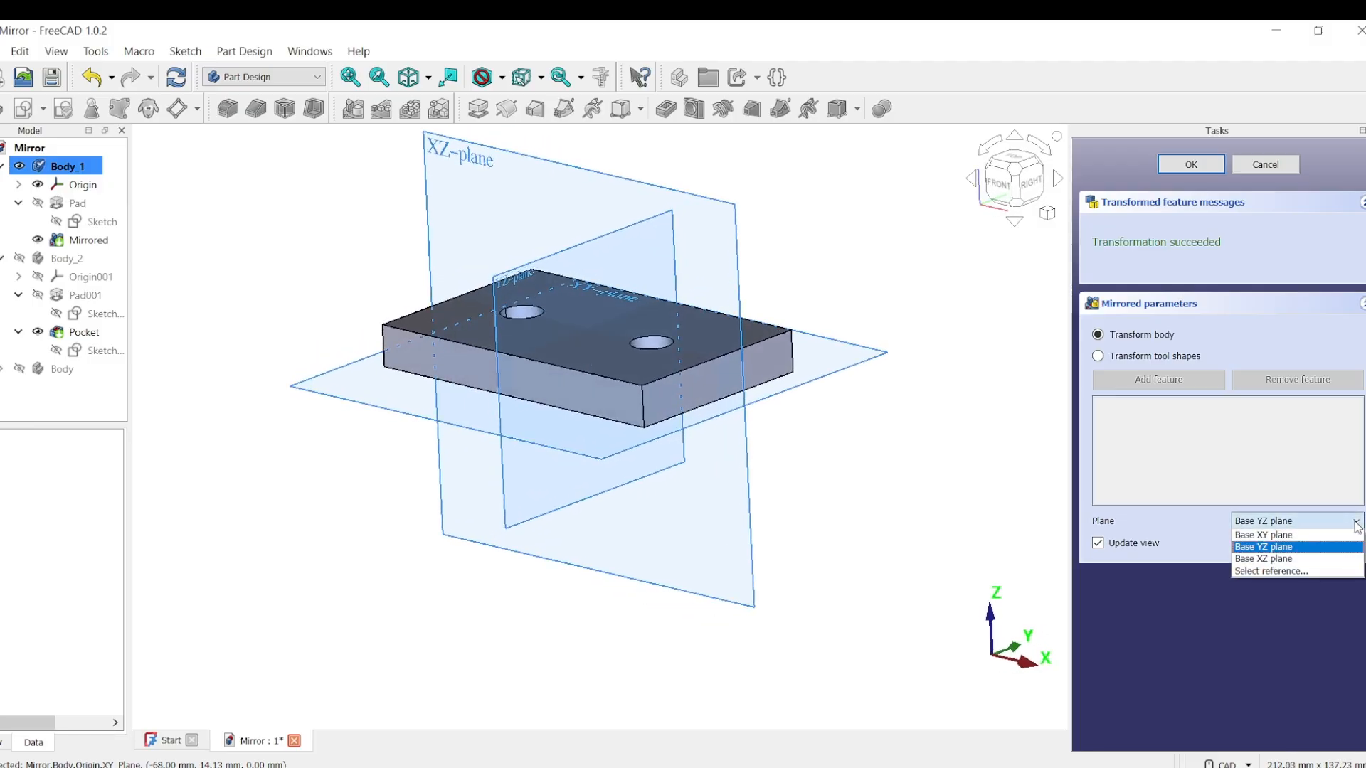
{"action": "left_click", "coordinate": [1295, 572]}
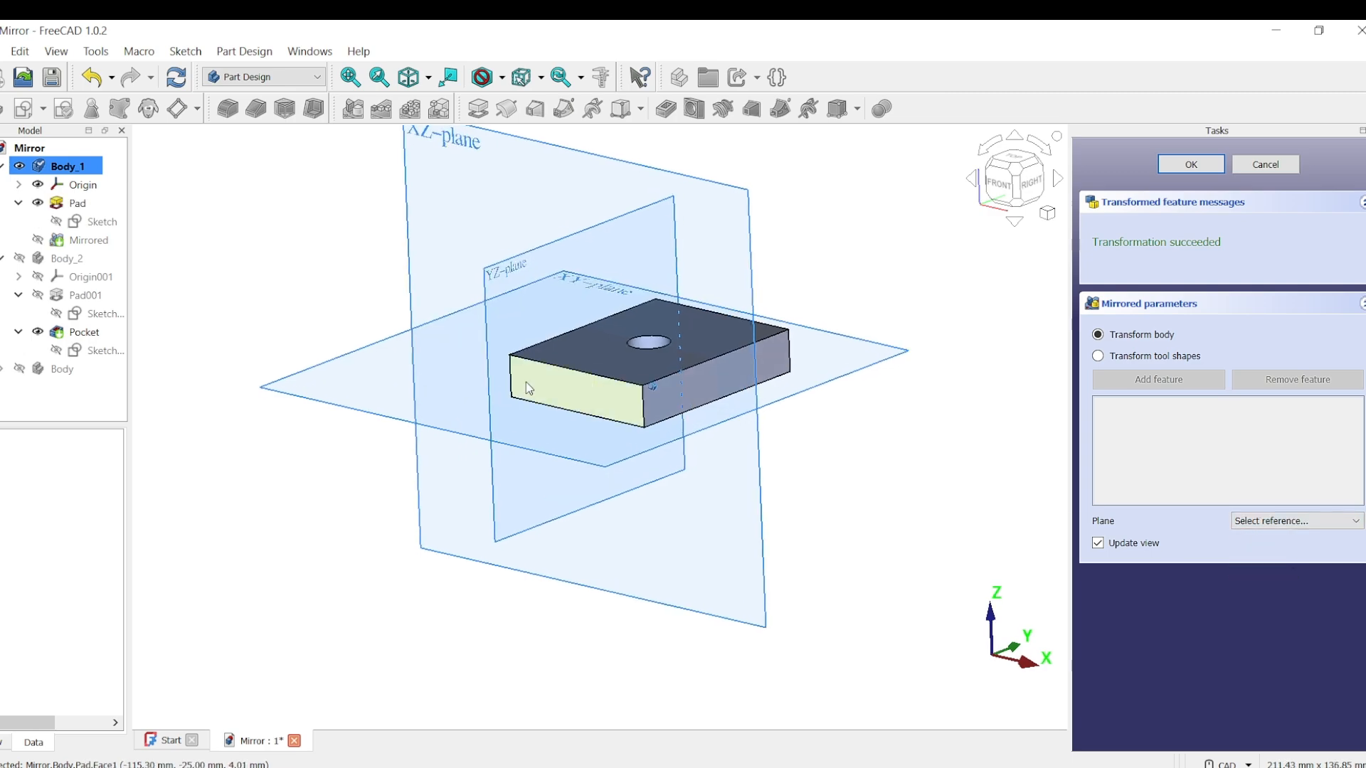
{"action": "left_click", "coordinate": [558, 394]}
{"action": "scroll", "coordinate": [708, 488], "scroll_direction": "up", "scroll_amount": 3}
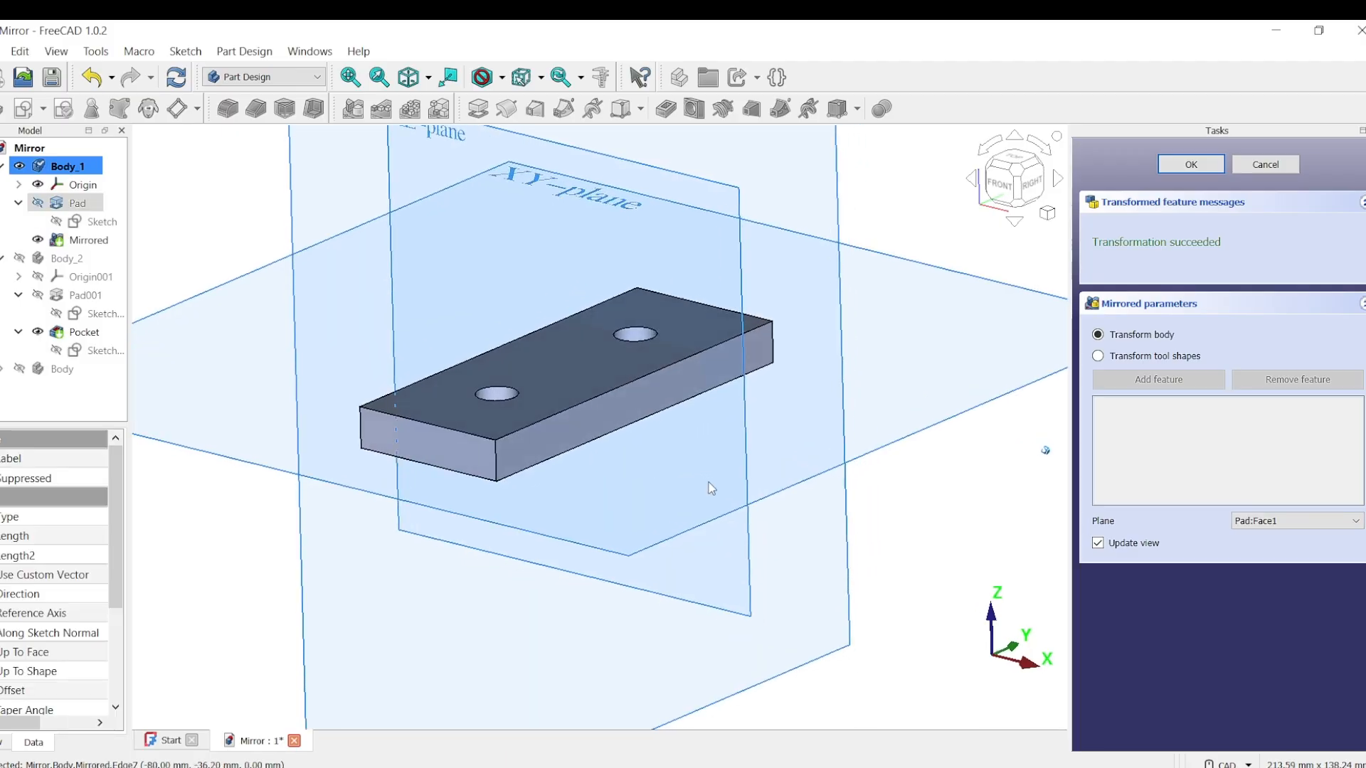
{"action": "scroll", "coordinate": [710, 488], "scroll_direction": "down", "scroll_amount": 5}
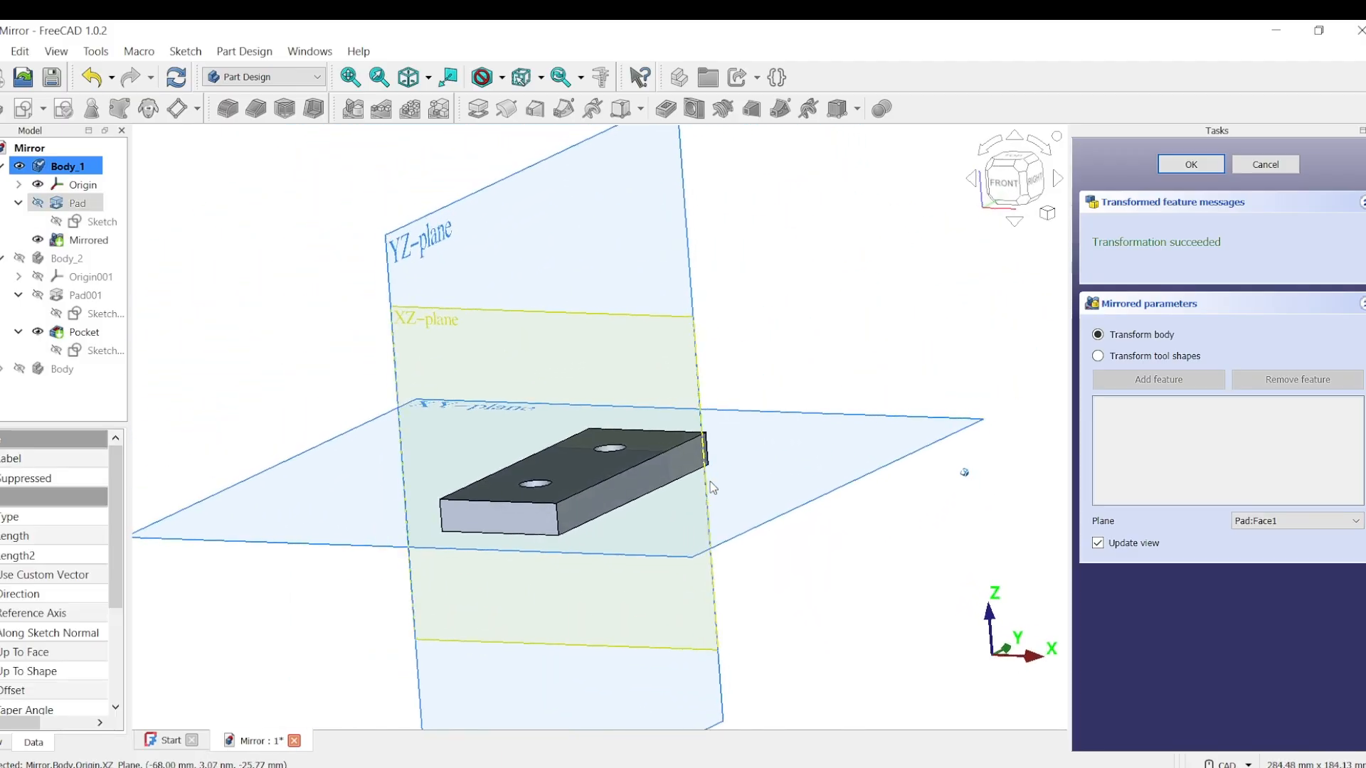
{"action": "middle_click_drag", "start_coordinate": [710, 483], "coordinate": [715, 477]}
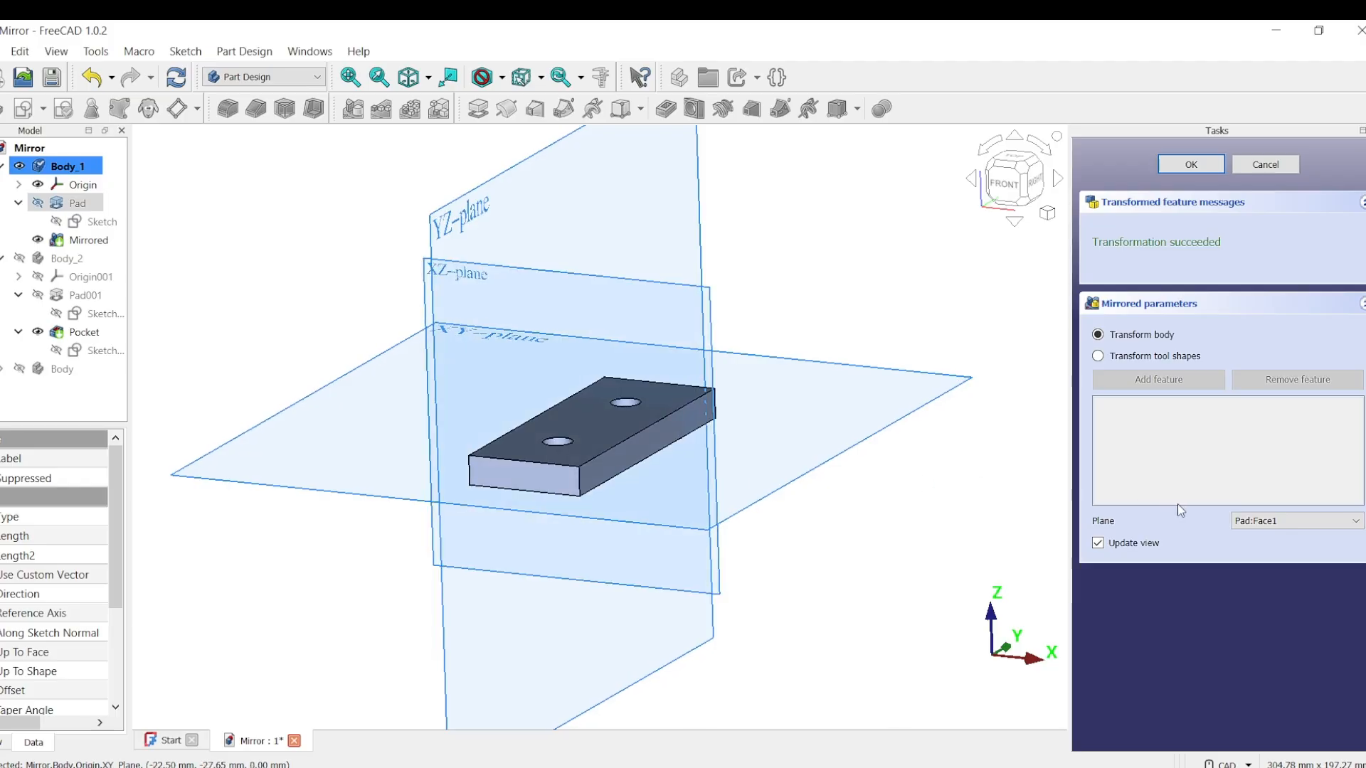
Step: Set the mirror plane back to the Base YZ plane and complete the whole-body mirror
{"action": "left_click", "coordinate": [1357, 523]}
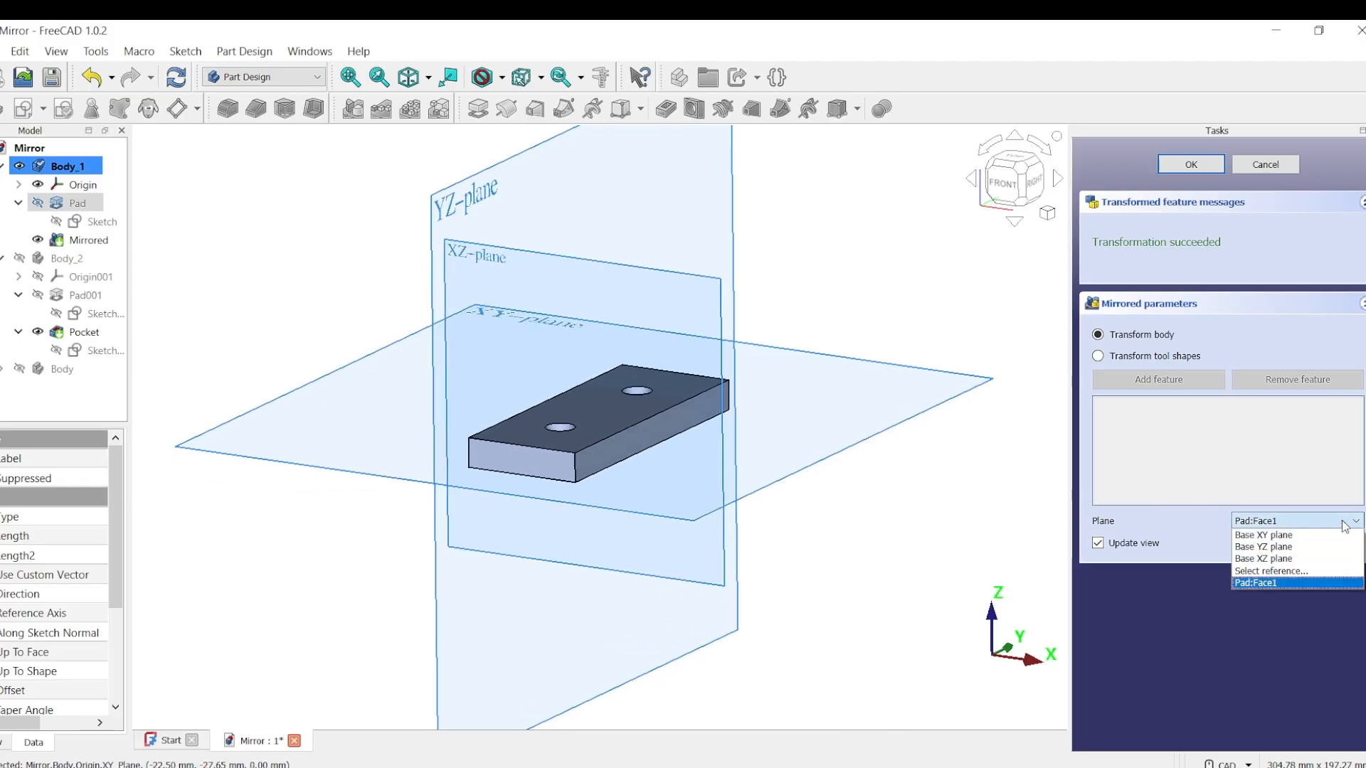
{"action": "left_click", "coordinate": [1299, 548]}
{"action": "key", "text": "0"}
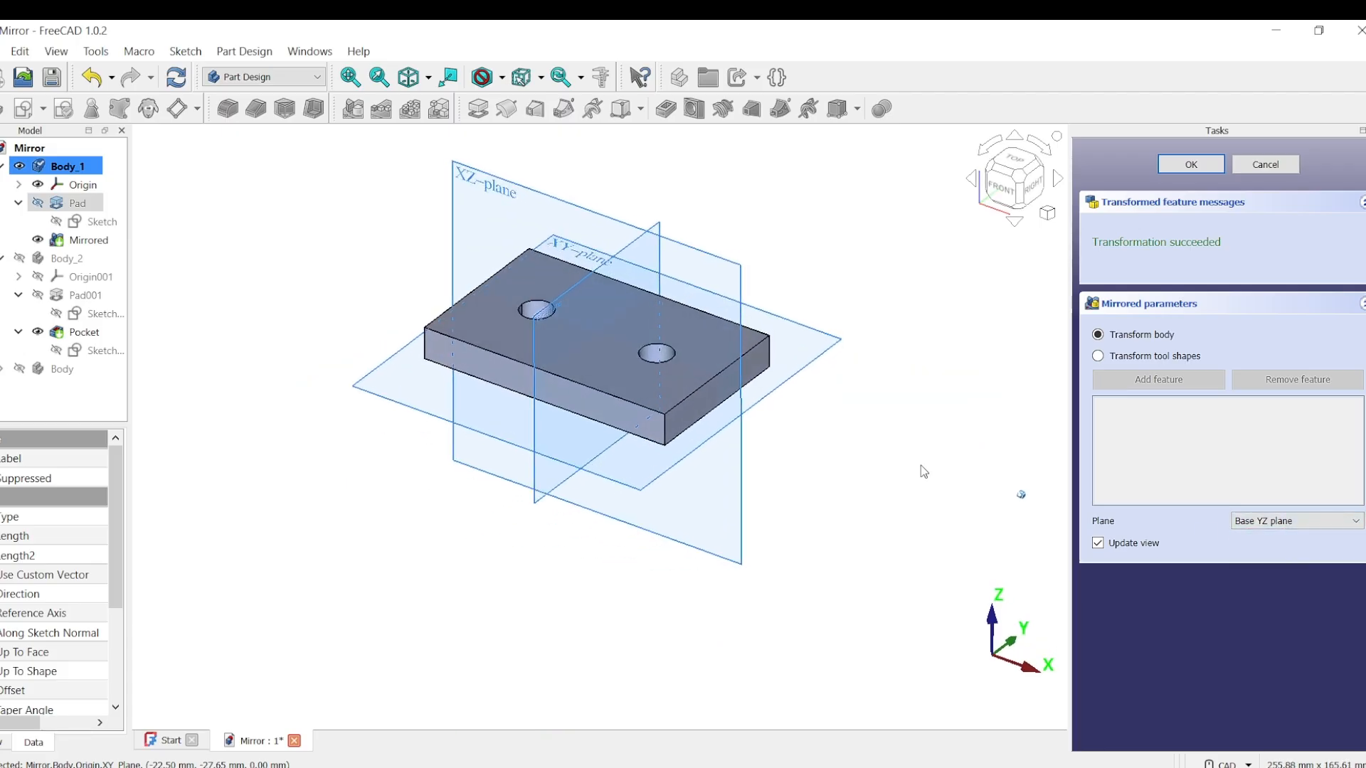
{"action": "key", "text": "2"}
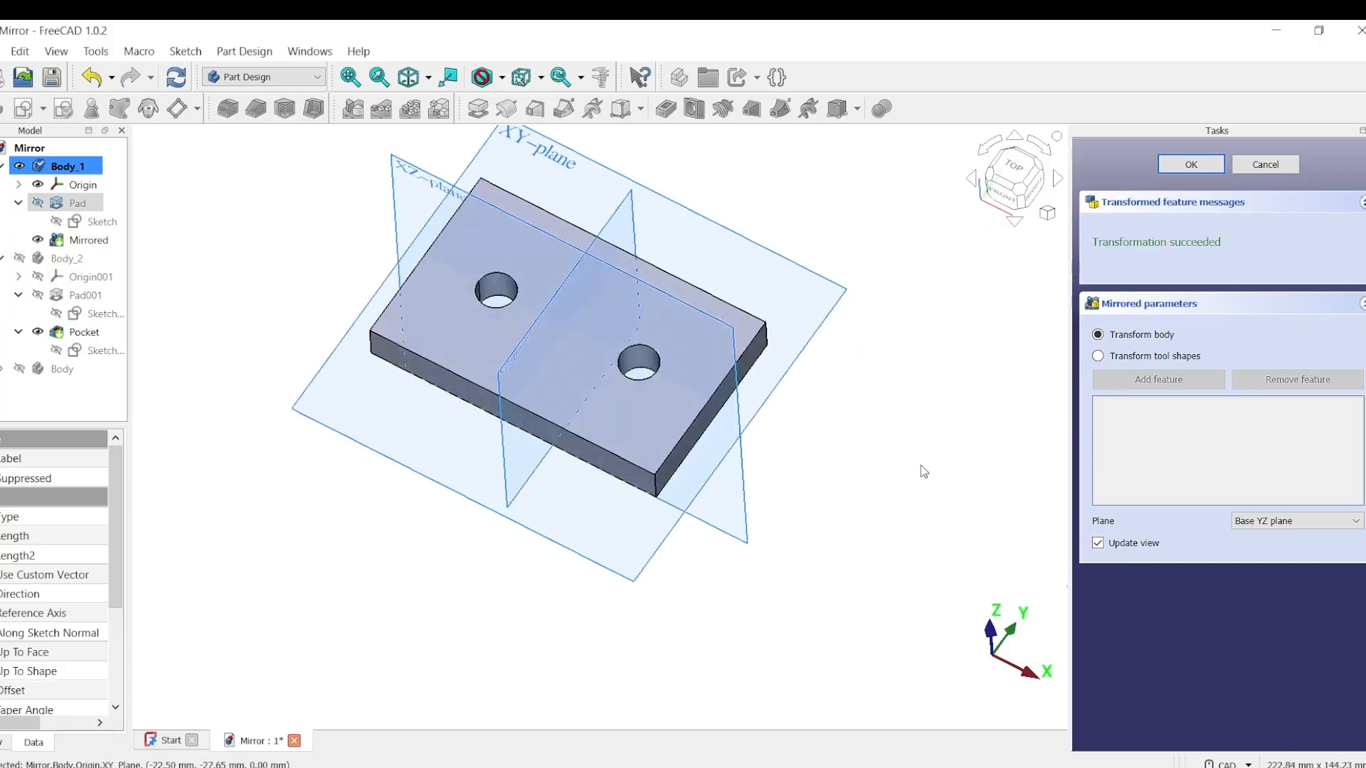
{"action": "key", "text": "0"}
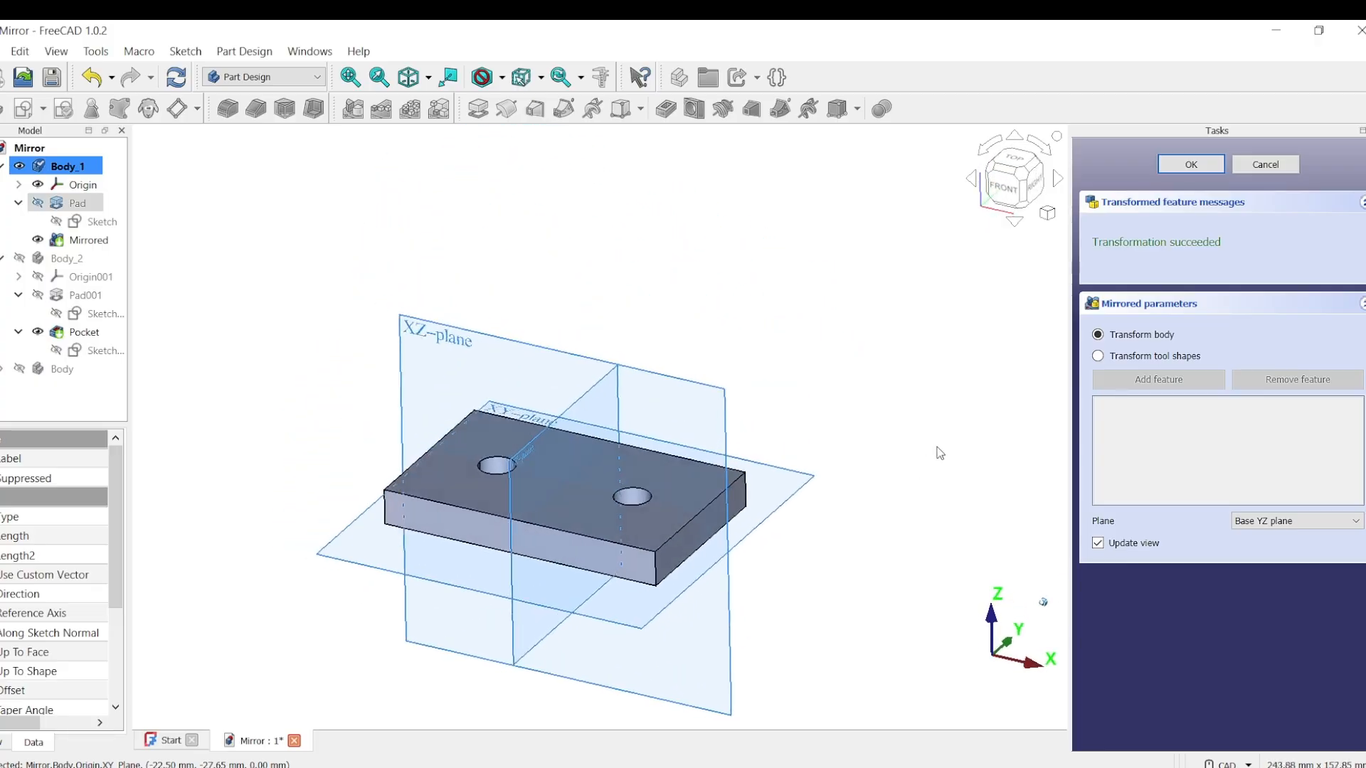
{"action": "left_click", "coordinate": [1189, 167]}
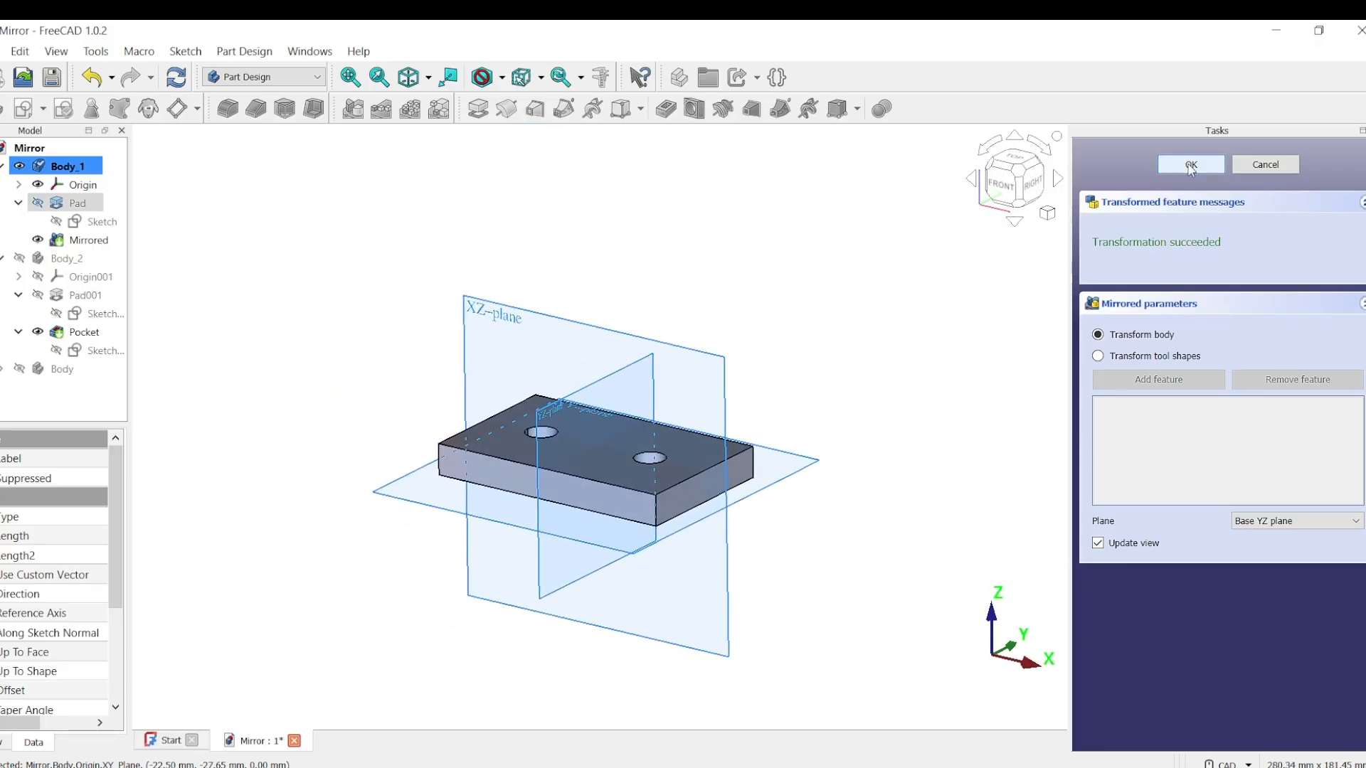
{"action": "left_click", "coordinate": [1191, 166]}
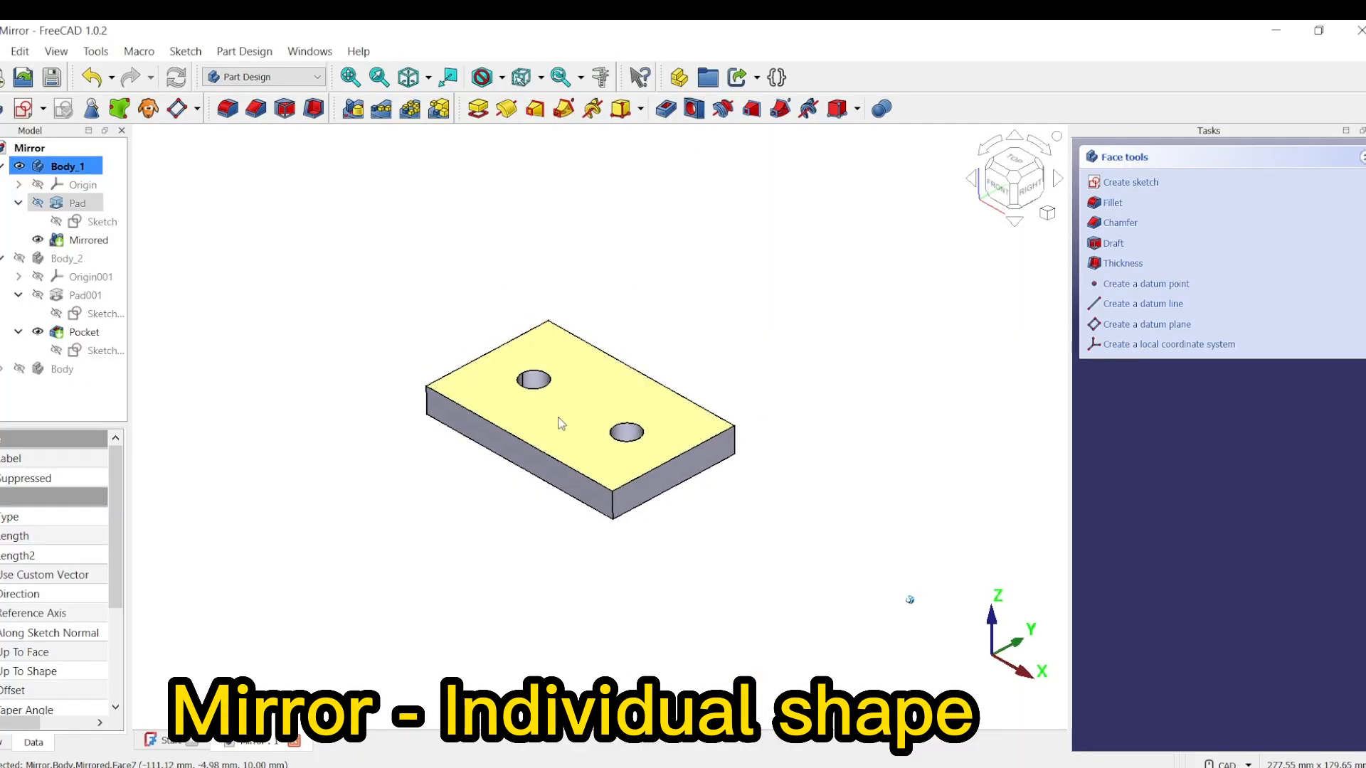
Step: Hide Body_1, show Body_2 and make Body_2 the active body, fitted in an isometric view
{"action": "left_click", "coordinate": [19, 166]}
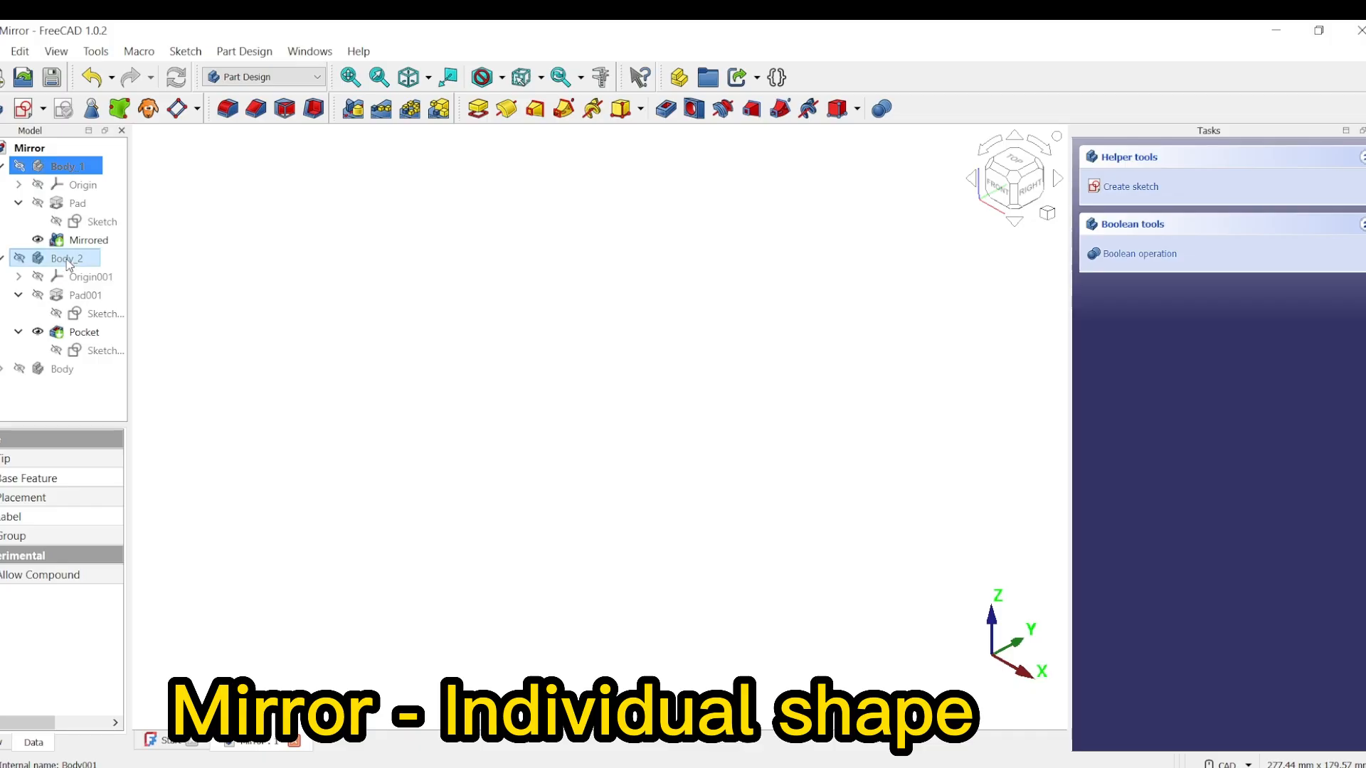
{"action": "left_click", "coordinate": [20, 259]}
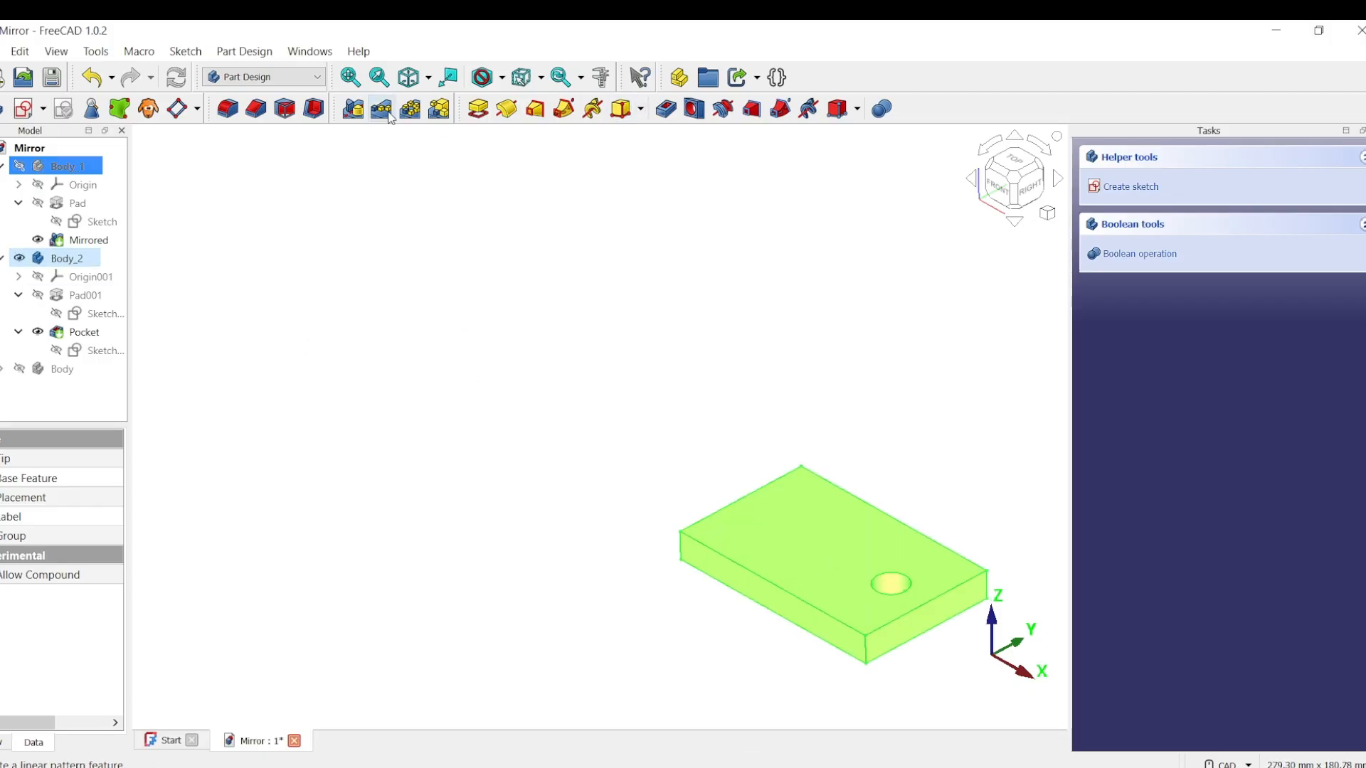
{"action": "right_click", "coordinate": [80, 261]}
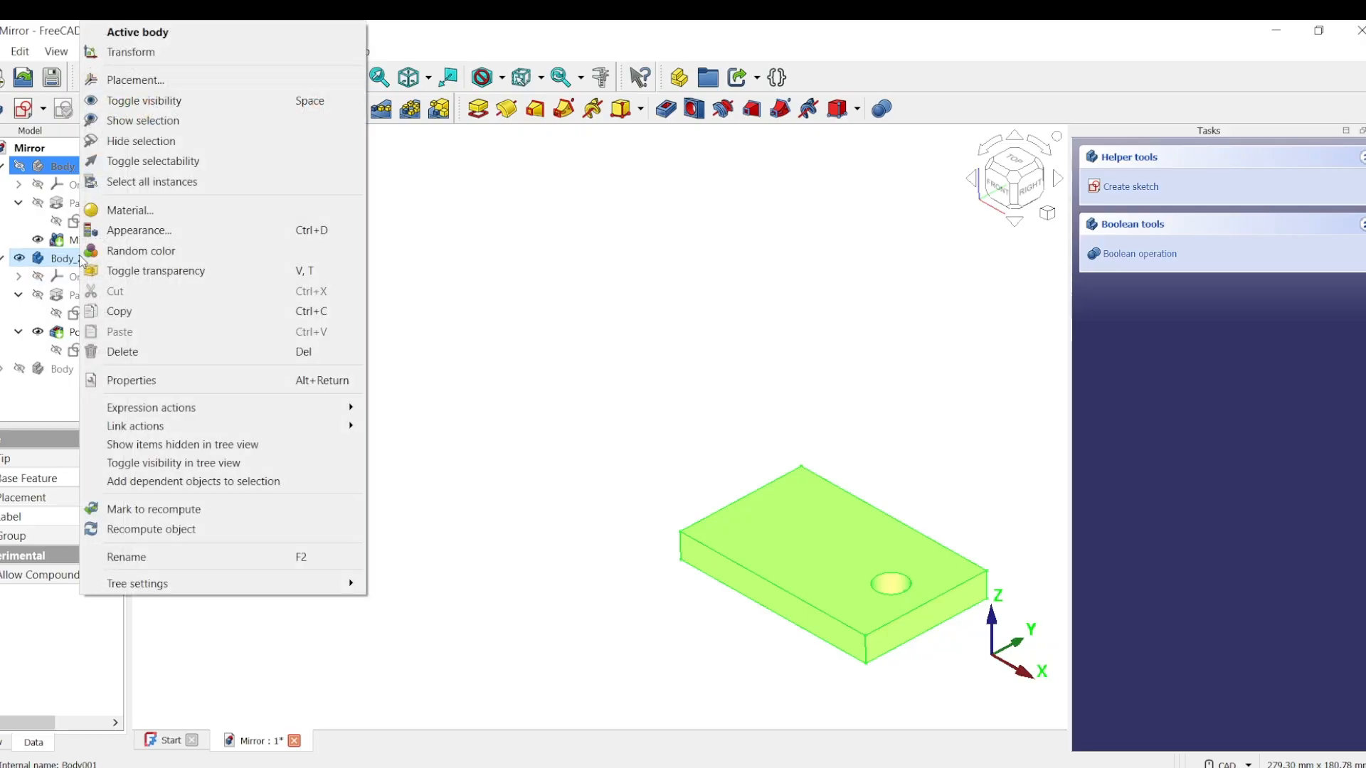
{"action": "left_click", "coordinate": [202, 32]}
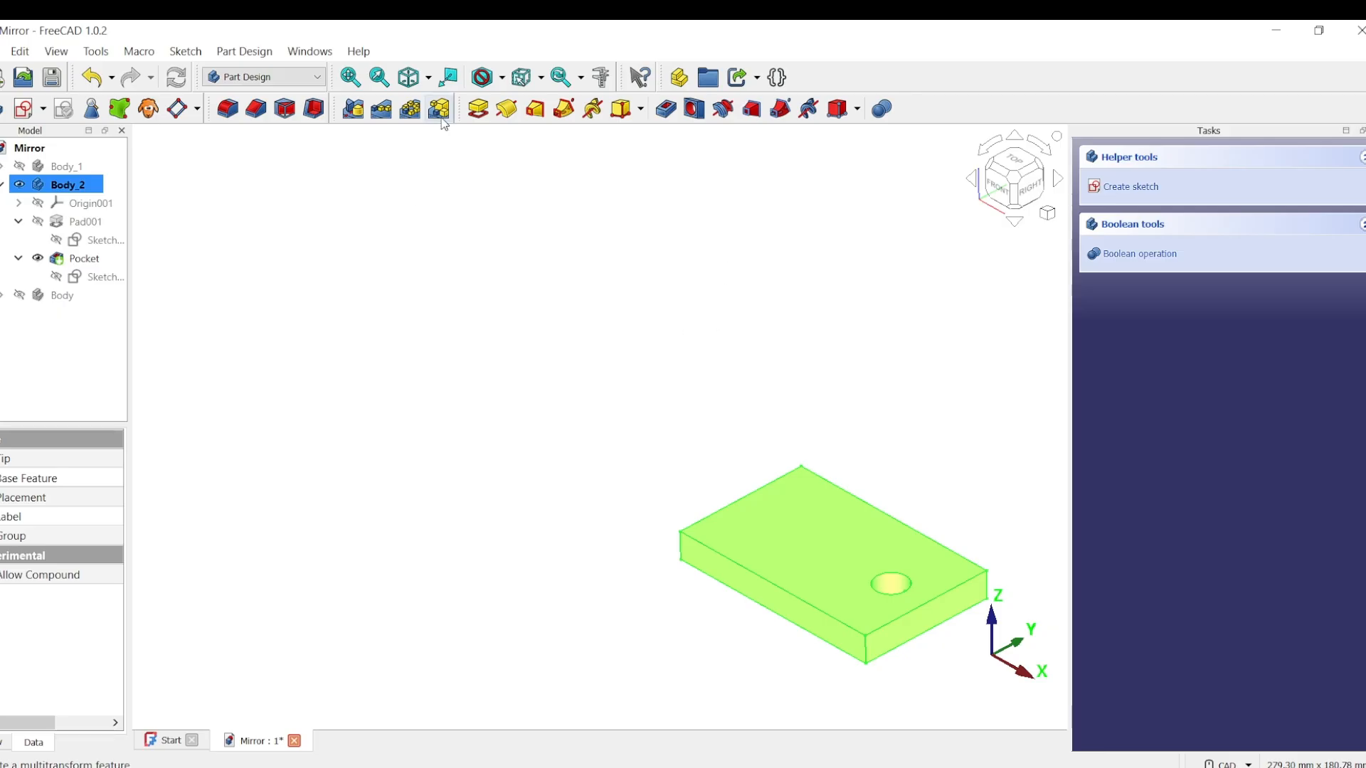
{"action": "left_click", "coordinate": [407, 78]}
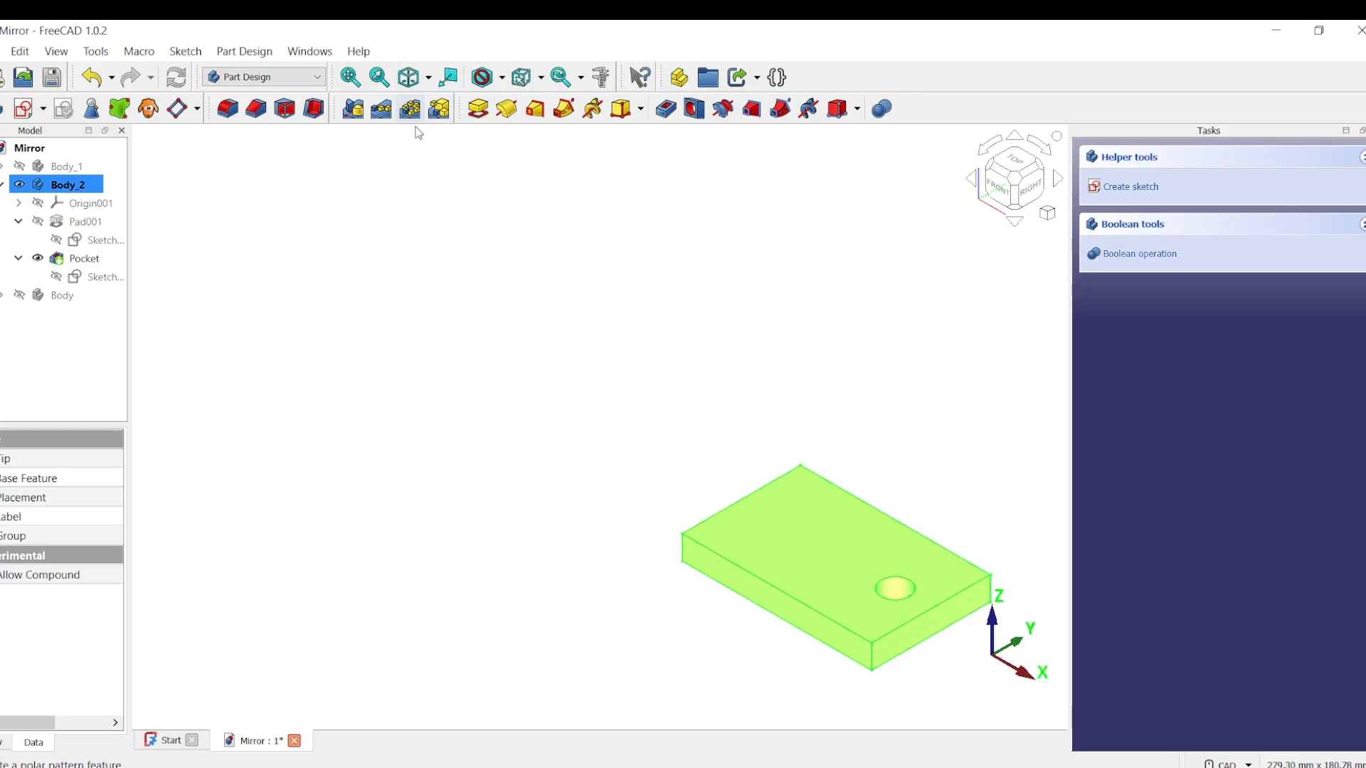
{"action": "left_click", "coordinate": [464, 326]}
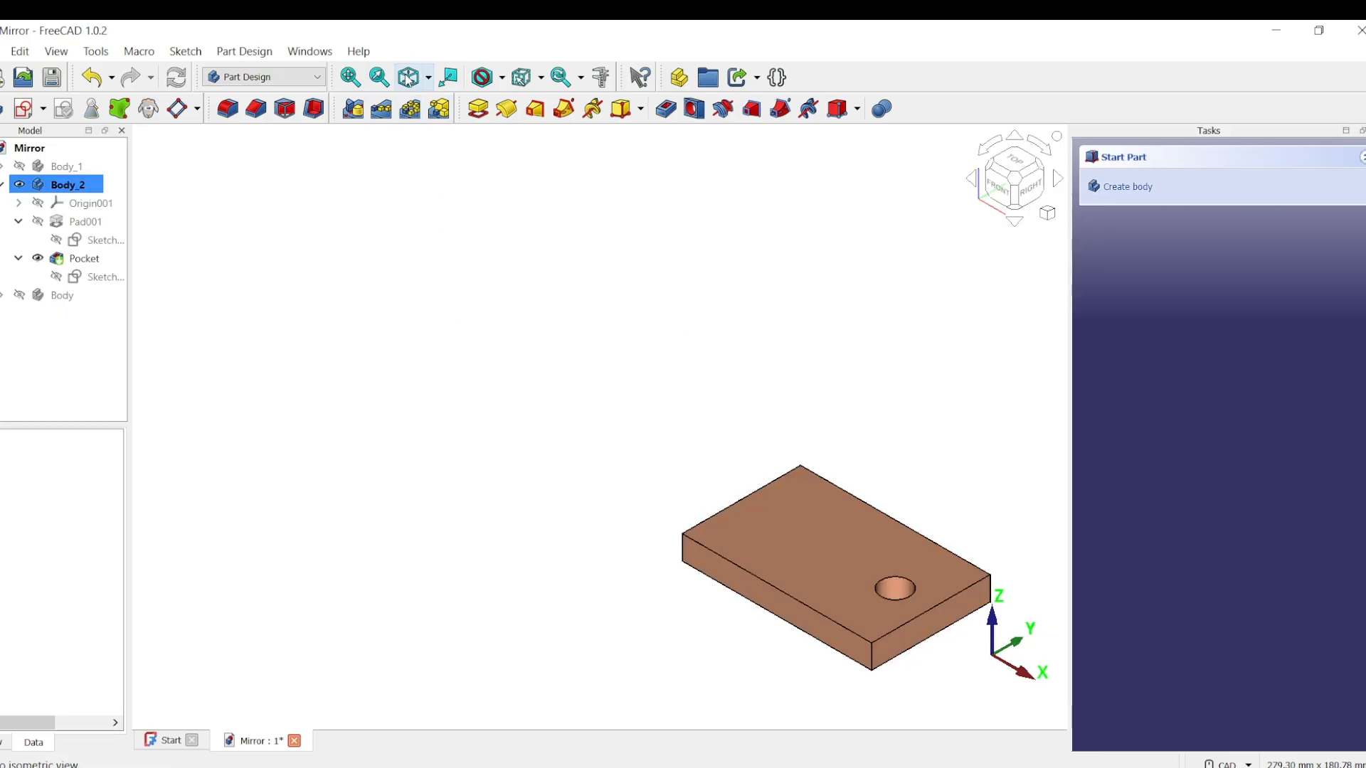
{"action": "left_click", "coordinate": [350, 79]}
{"action": "middle_click_drag", "start_coordinate": [407, 551], "coordinate": [413, 541]}
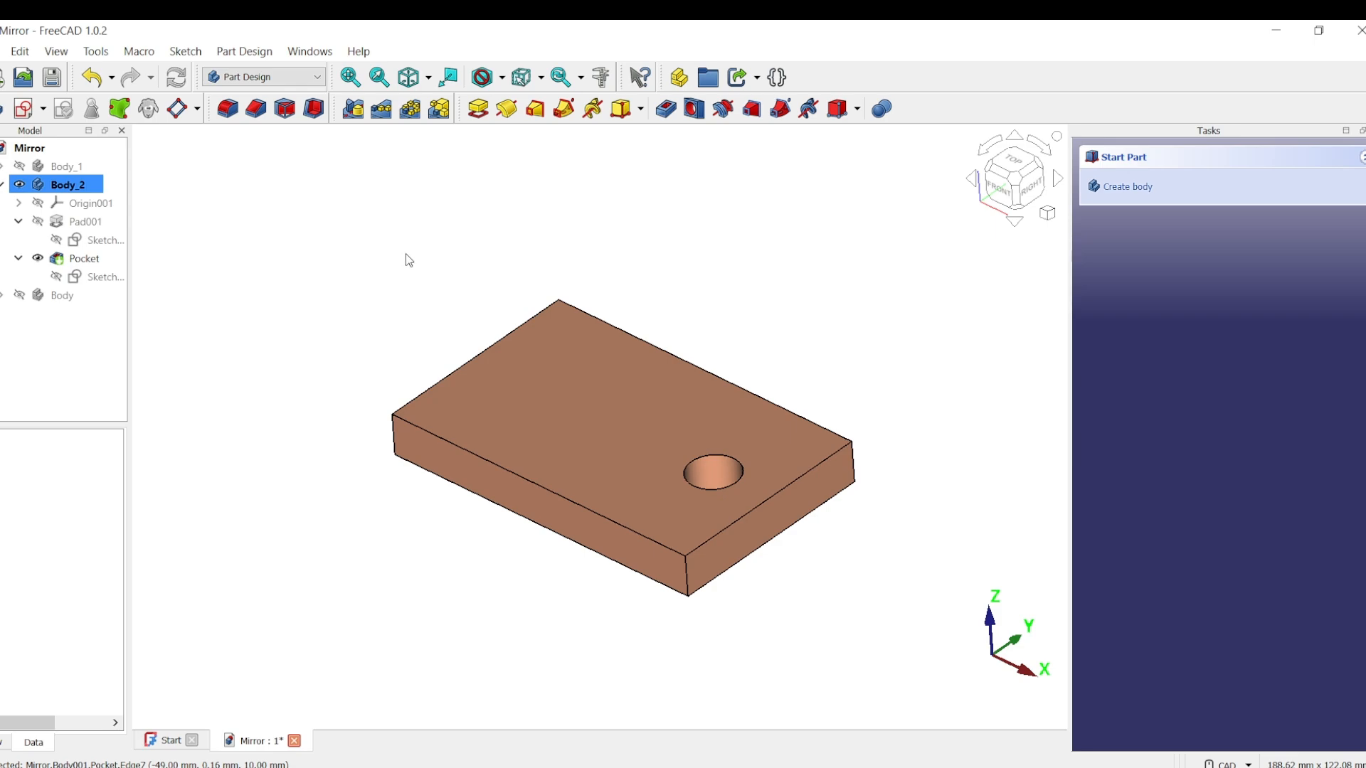
Step: Mirror only the hole pocket of Body_2 about the Base YZ plane, using the Transform tool shapes mode
{"action": "left_click", "coordinate": [358, 114]}
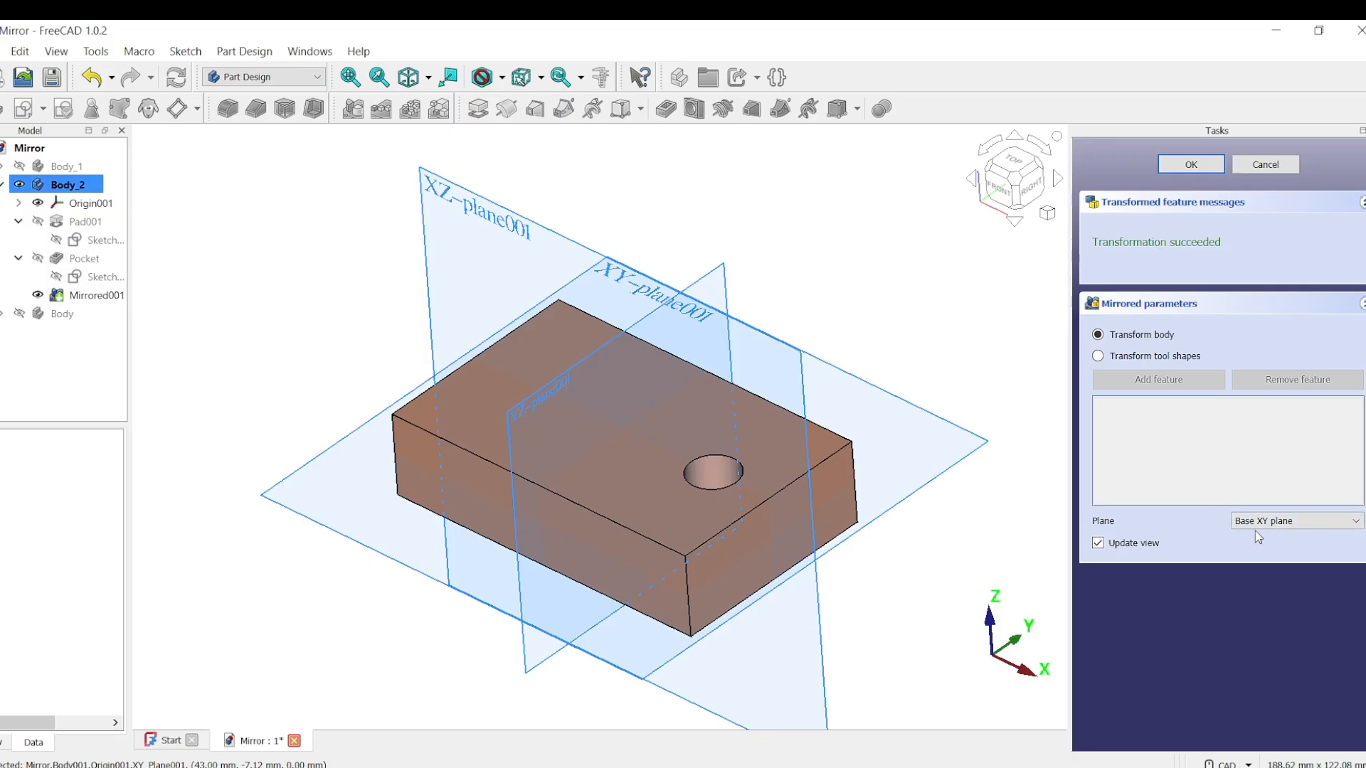
{"action": "left_click", "coordinate": [1099, 357]}
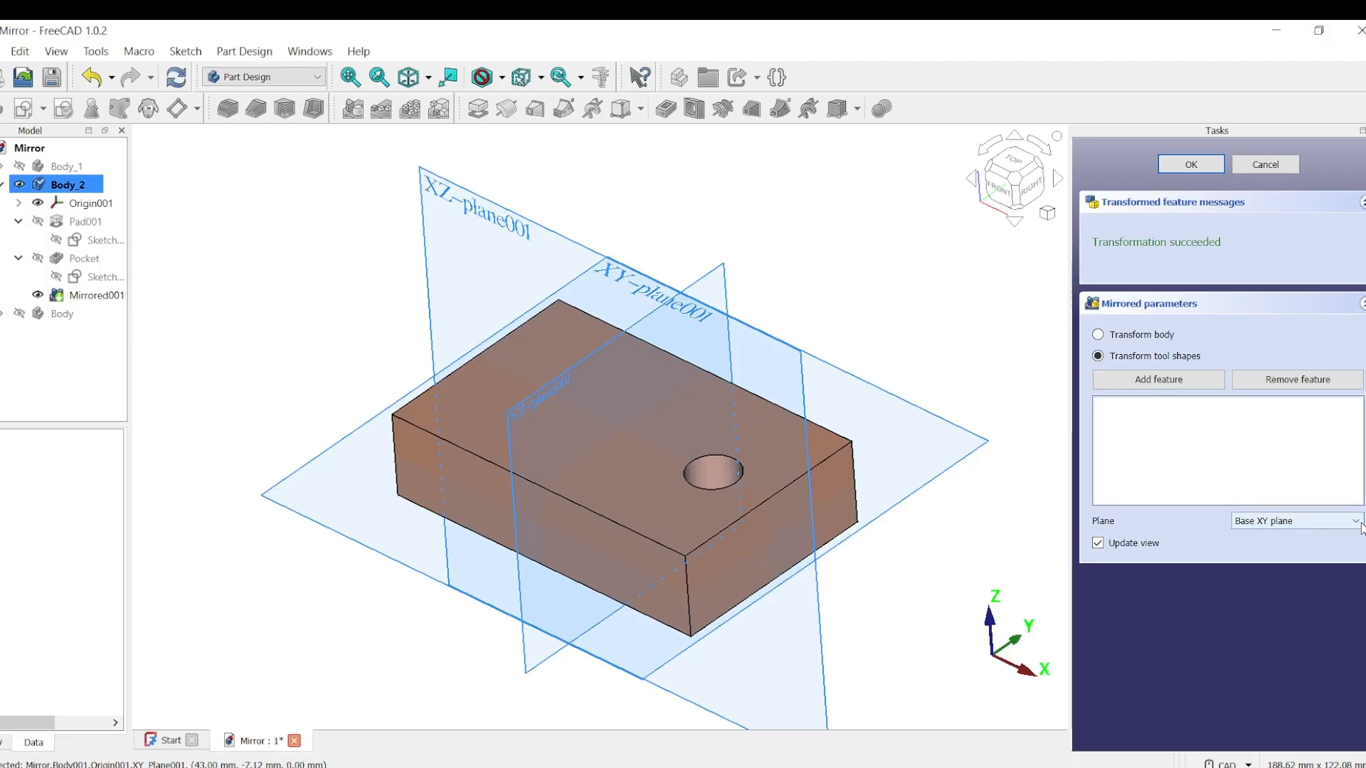
{"action": "scroll", "coordinate": [1360, 527], "scroll_direction": "down", "scroll_amount": 1}
{"action": "left_click", "coordinate": [1158, 379]}
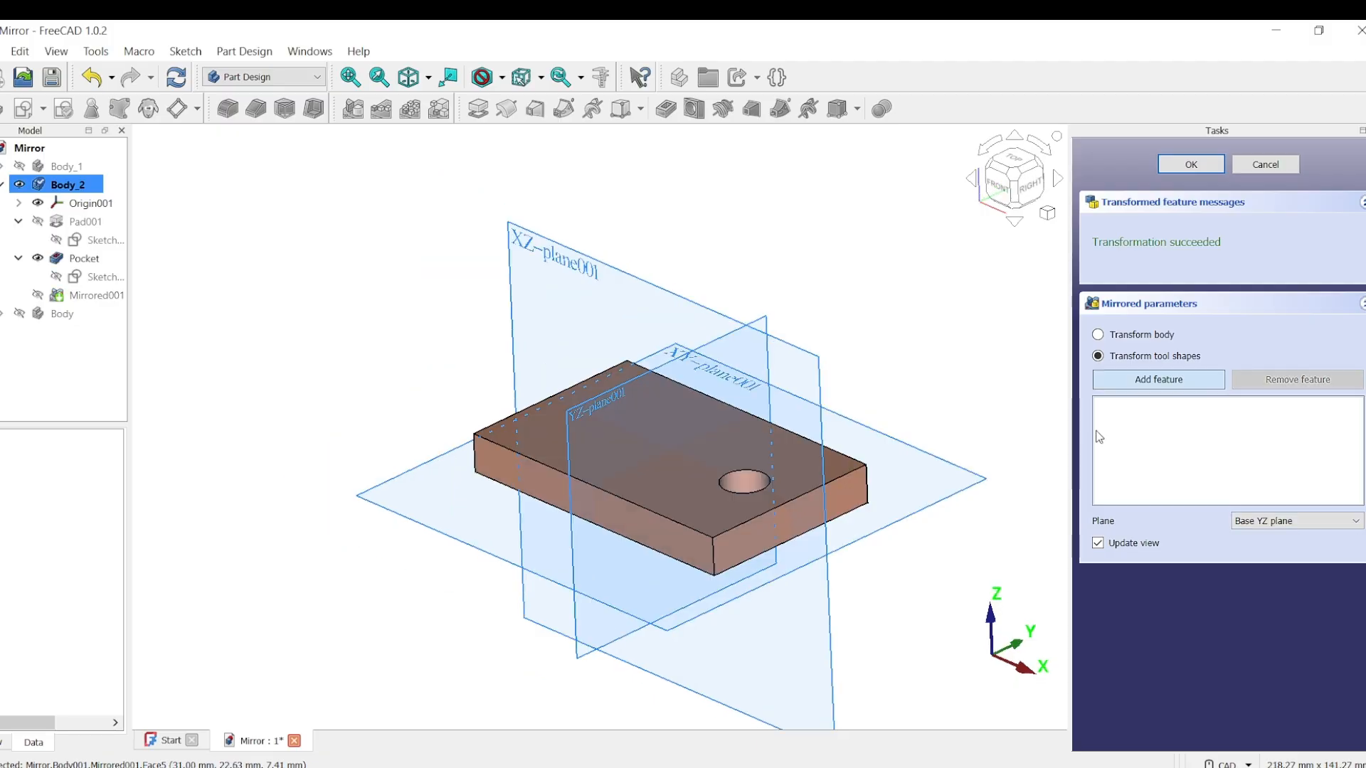
{"action": "left_click", "coordinate": [745, 481]}
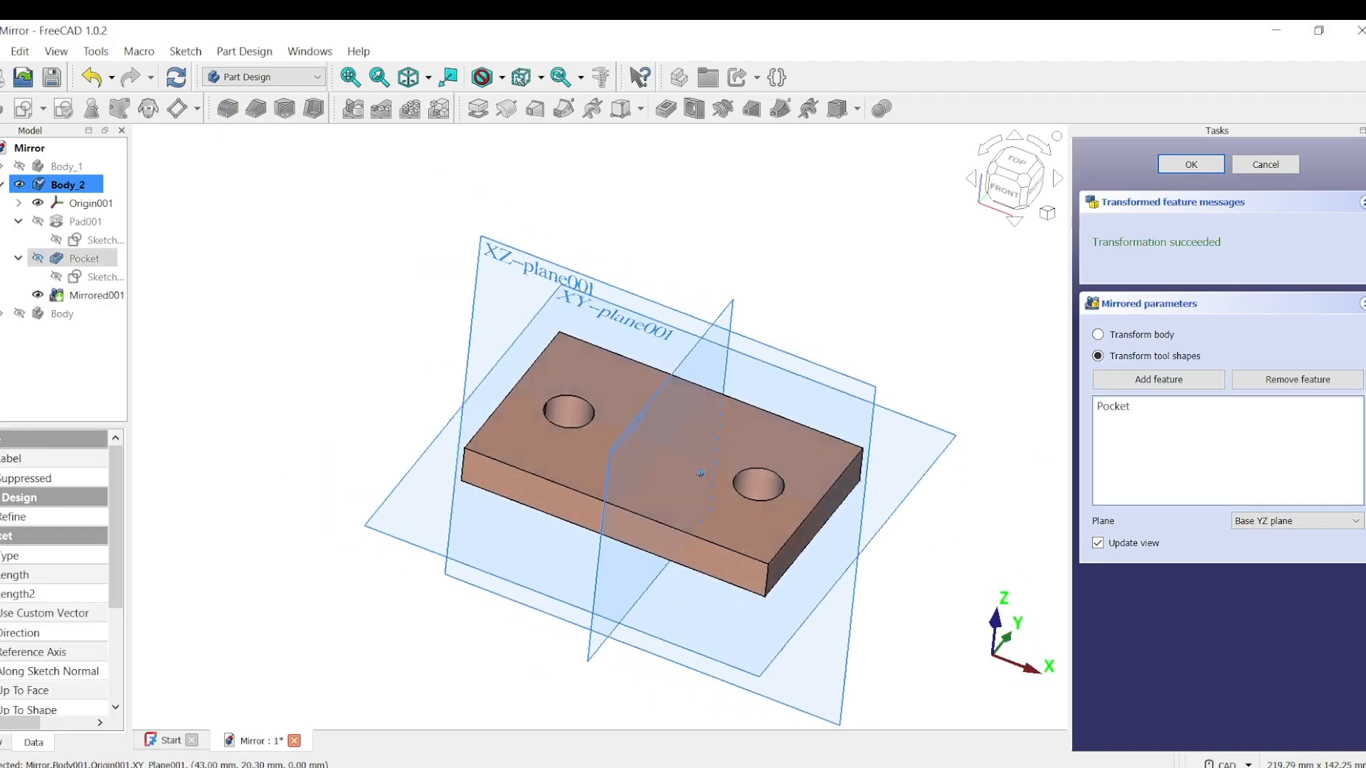
{"action": "mouse_move", "coordinate": [662, 441]}
{"action": "middle_mouse_down"}
{"action": "mouse_move", "coordinate": [658, 473]}
{"action": "mouse_move", "coordinate": [665, 417]}
{"action": "middle_mouse_up"}
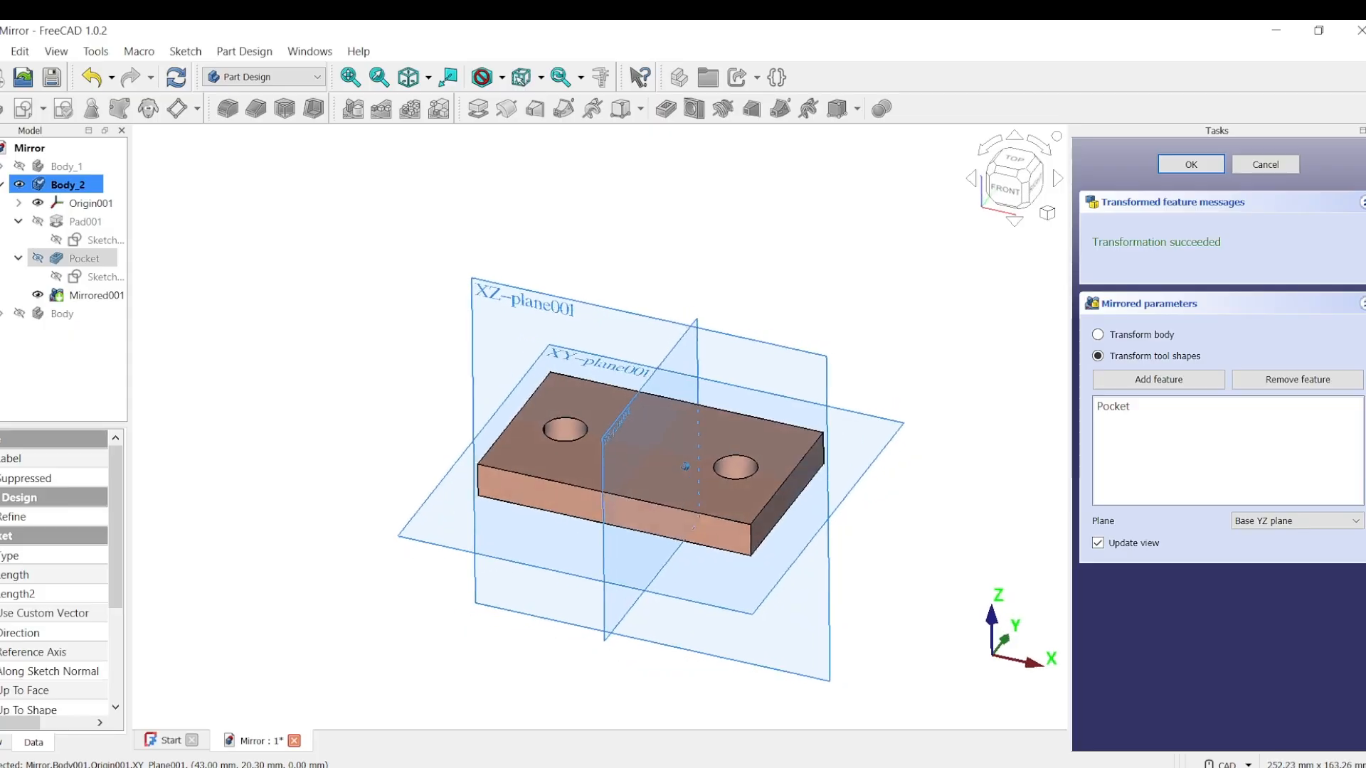
{"action": "middle_click_drag", "start_coordinate": [683, 466], "coordinate": [676, 502]}
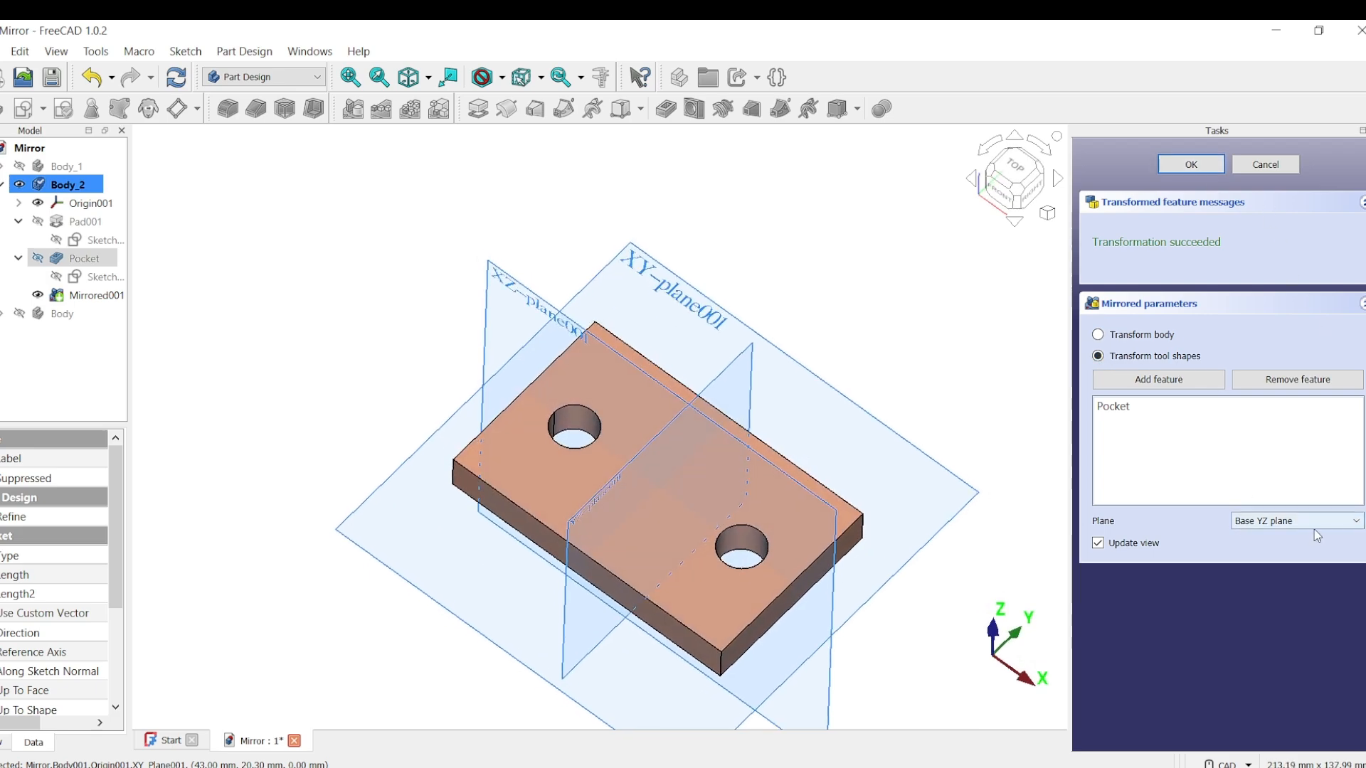
{"action": "left_click", "coordinate": [1171, 168]}
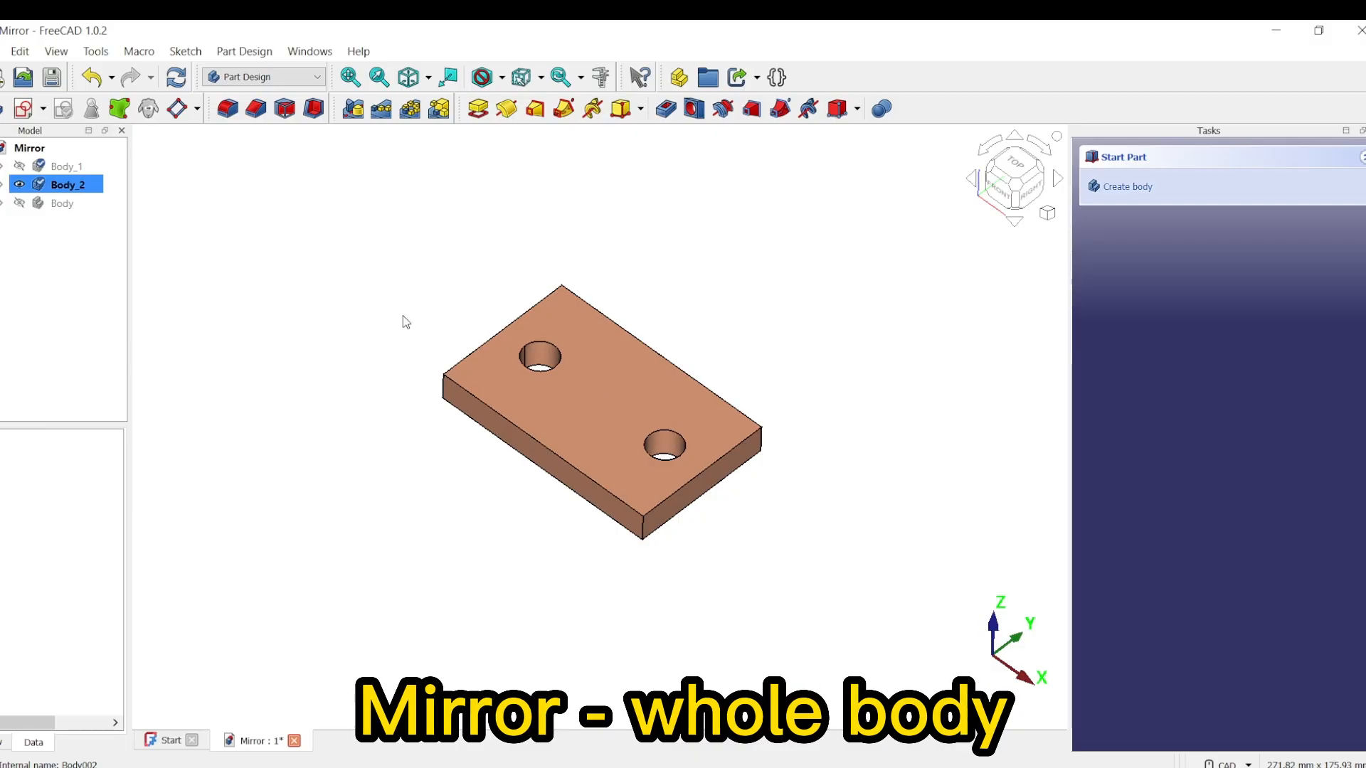
Step: Hide Body_2, show the bracket body named Body and make it the active body
{"action": "mouse_move", "coordinate": [467, 427]}
{"action": "middle_mouse_down"}
{"action": "mouse_move", "coordinate": [835, 406]}
{"action": "mouse_move", "coordinate": [799, 387]}
{"action": "middle_mouse_up"}
{"action": "key", "text": "0"}
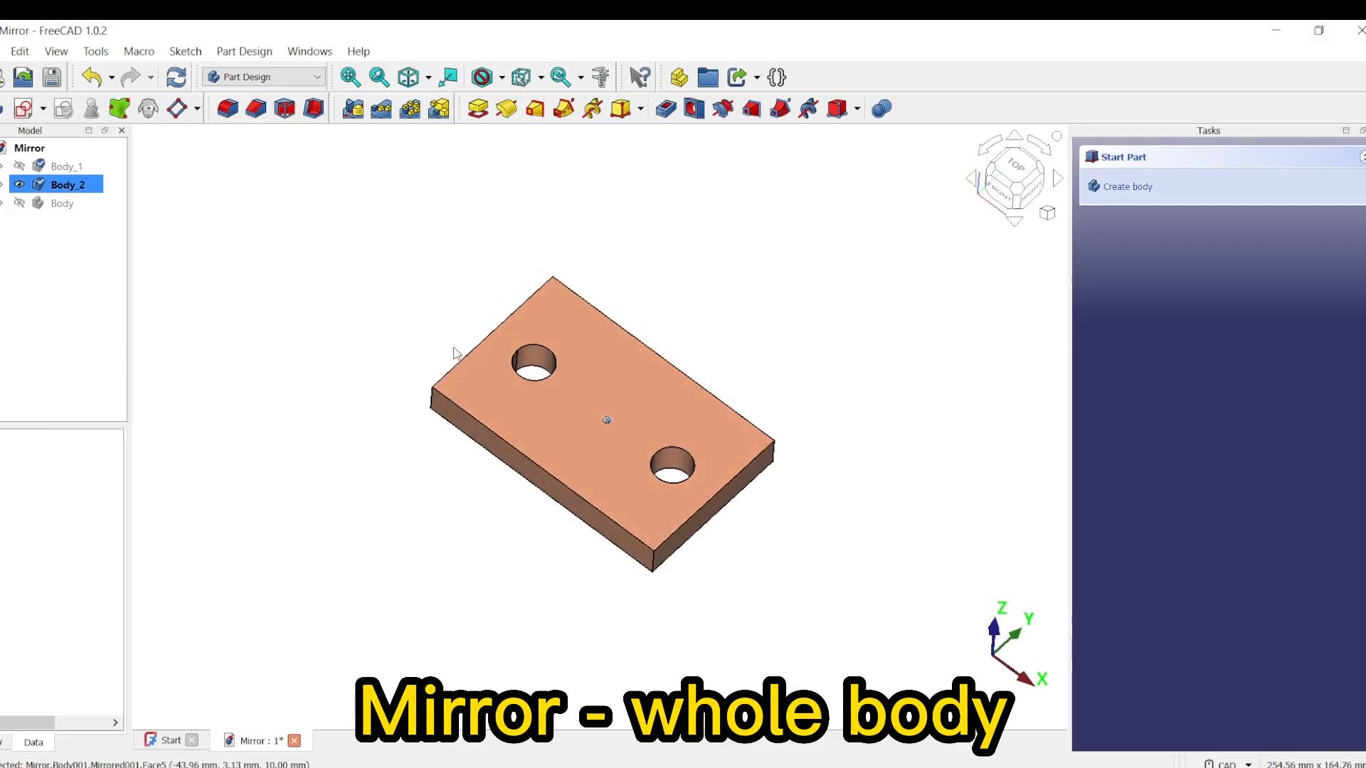
{"action": "left_click", "coordinate": [20, 185]}
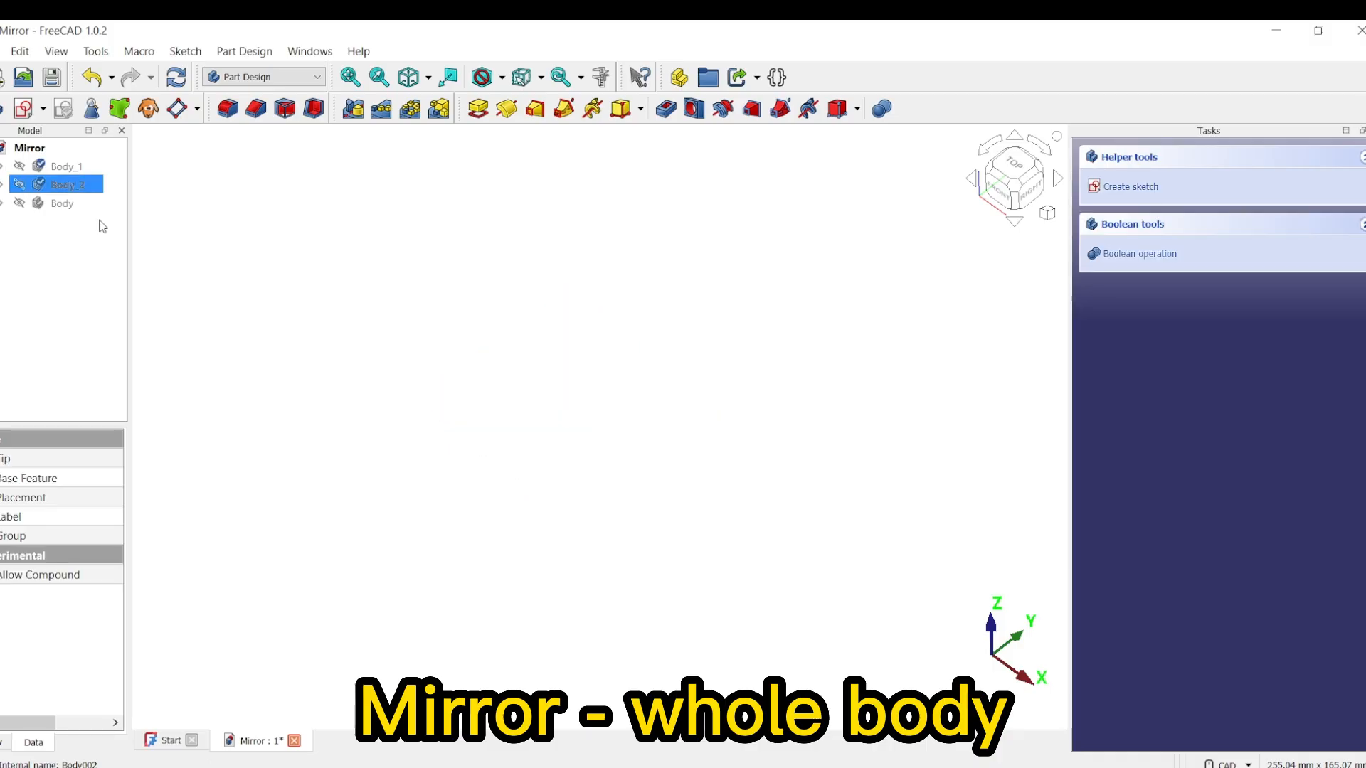
{"action": "left_click", "coordinate": [20, 204]}
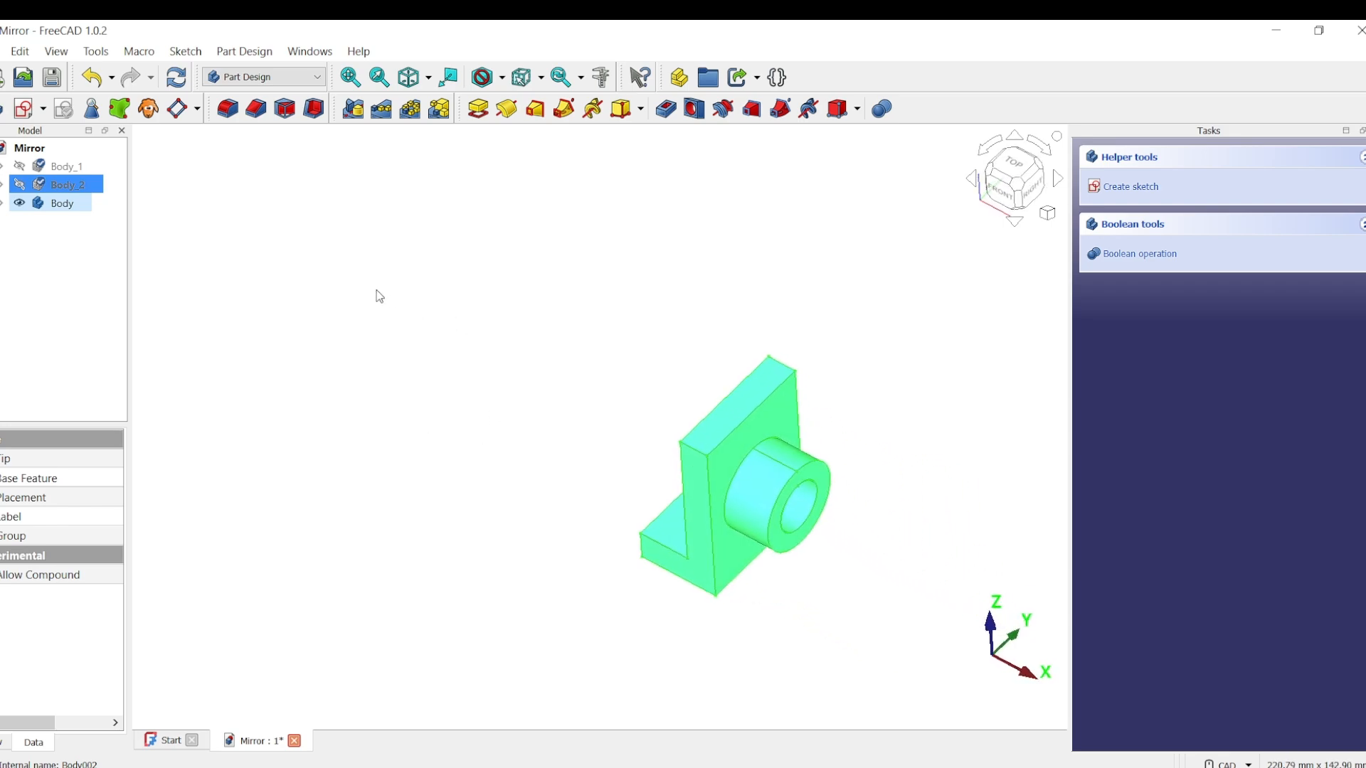
{"action": "left_click", "coordinate": [333, 218]}
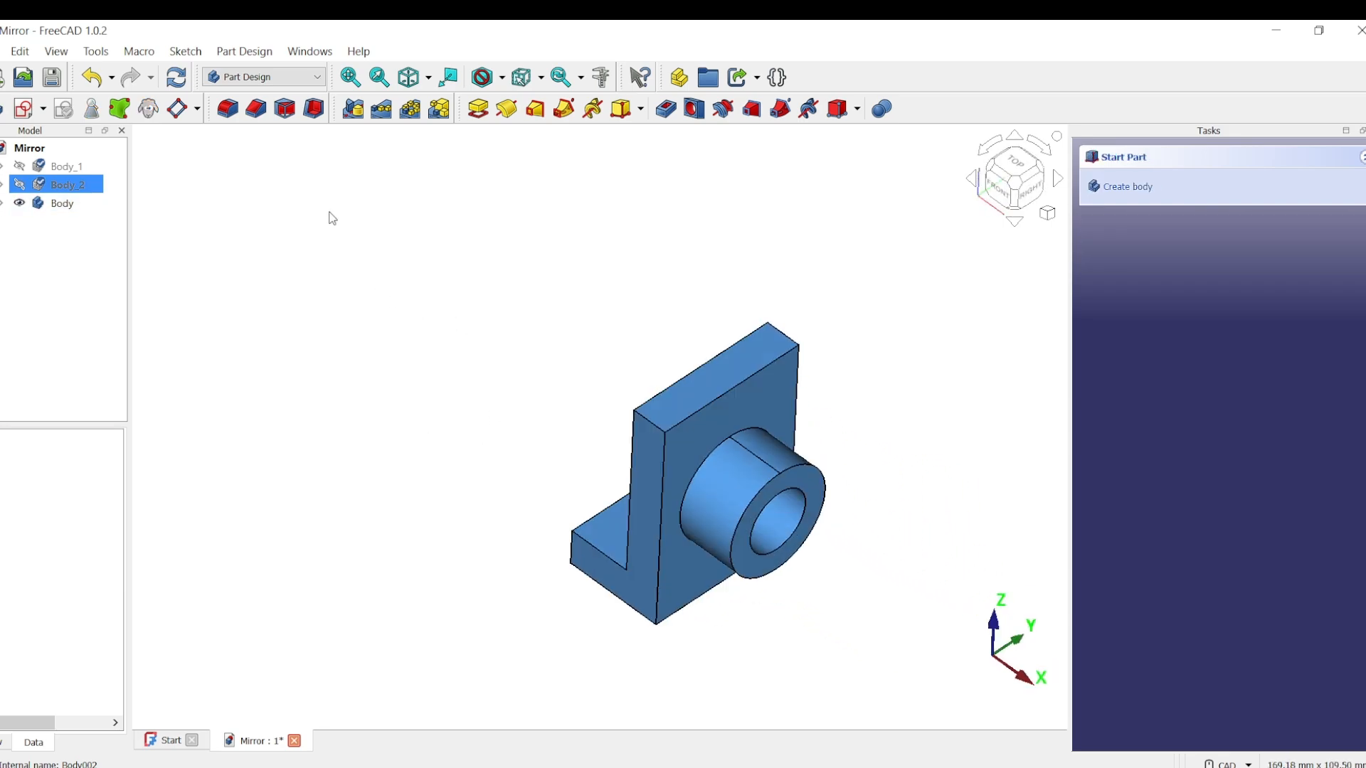
{"action": "left_click", "coordinate": [67, 205]}
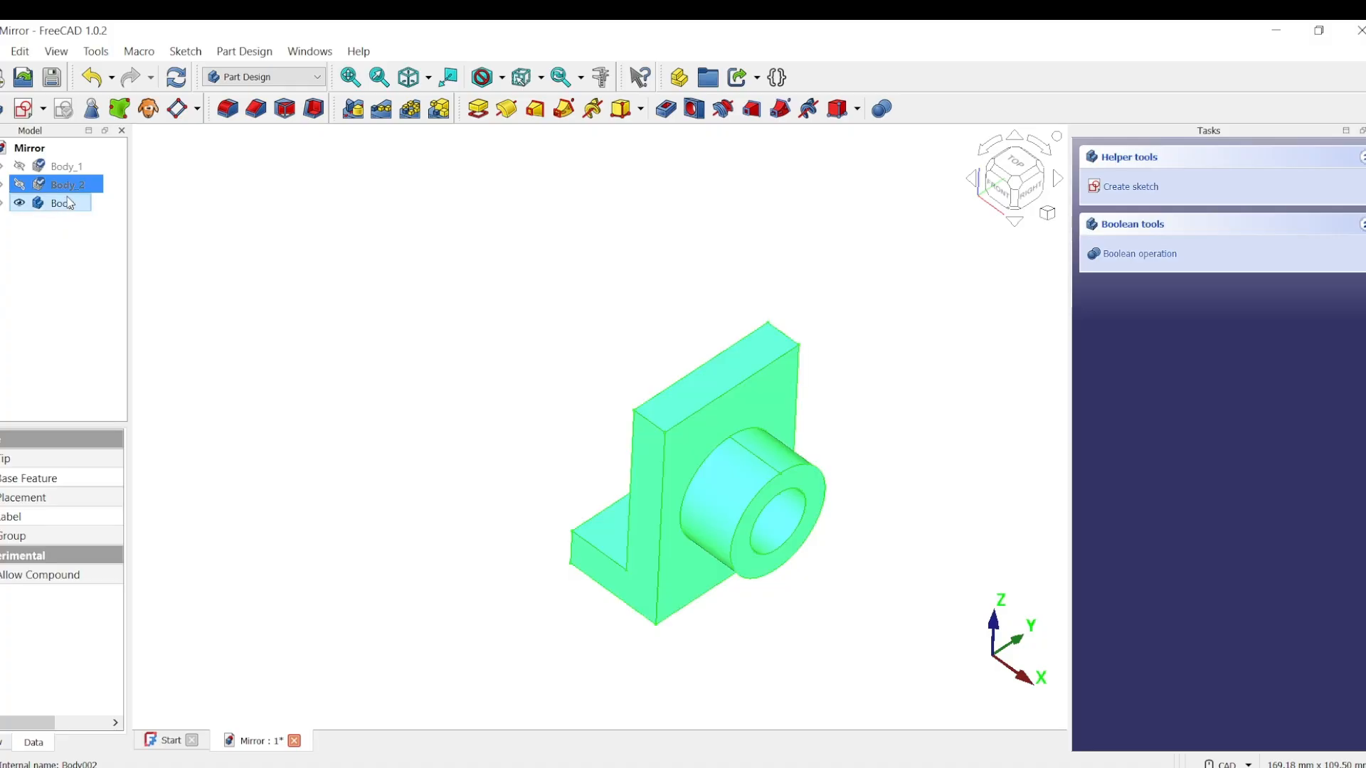
{"action": "right_click", "coordinate": [69, 204]}
{"action": "left_click", "coordinate": [185, 209]}
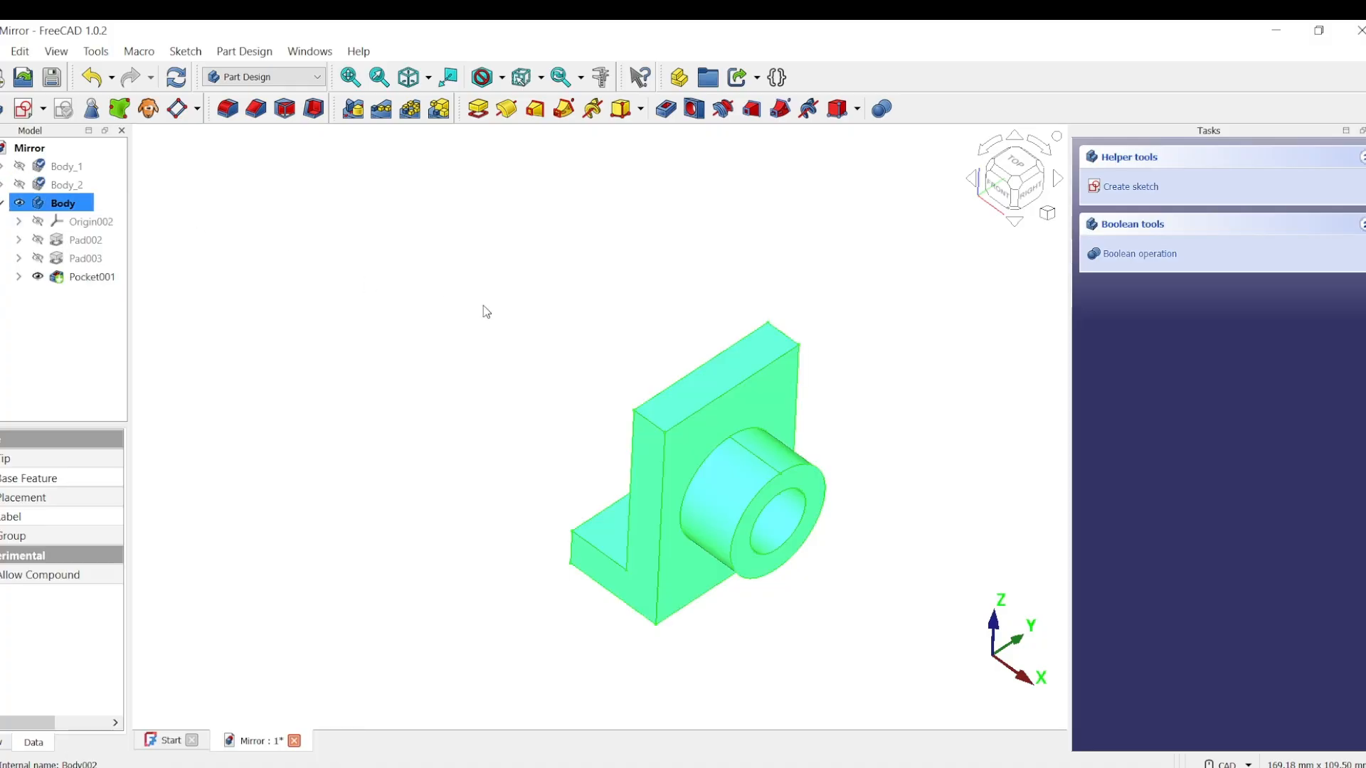
{"action": "left_click", "coordinate": [381, 267]}
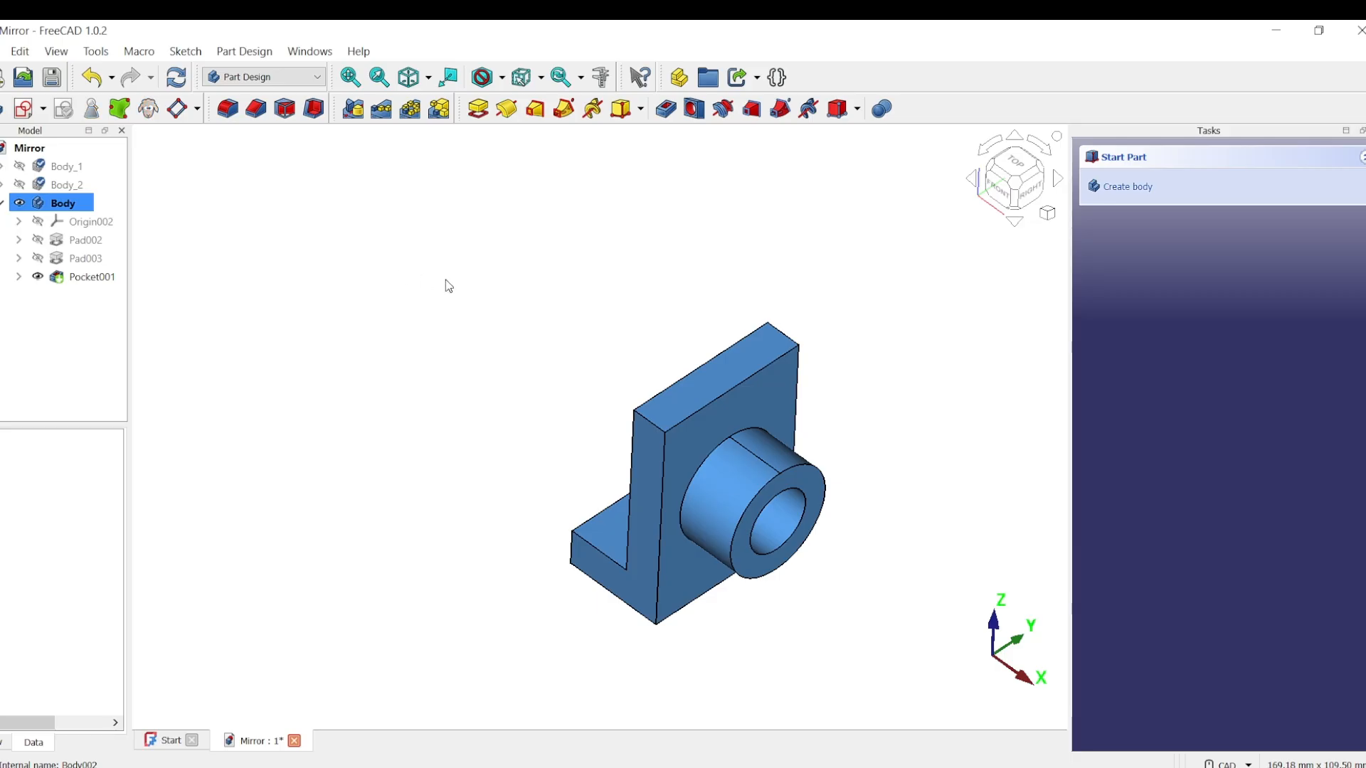
Step: Try mirroring the whole bracket body about the Base XY plane and about the Base YZ plane
{"action": "left_click", "coordinate": [353, 108]}
{"action": "scroll", "coordinate": [775, 375], "scroll_direction": "down", "scroll_amount": 3}
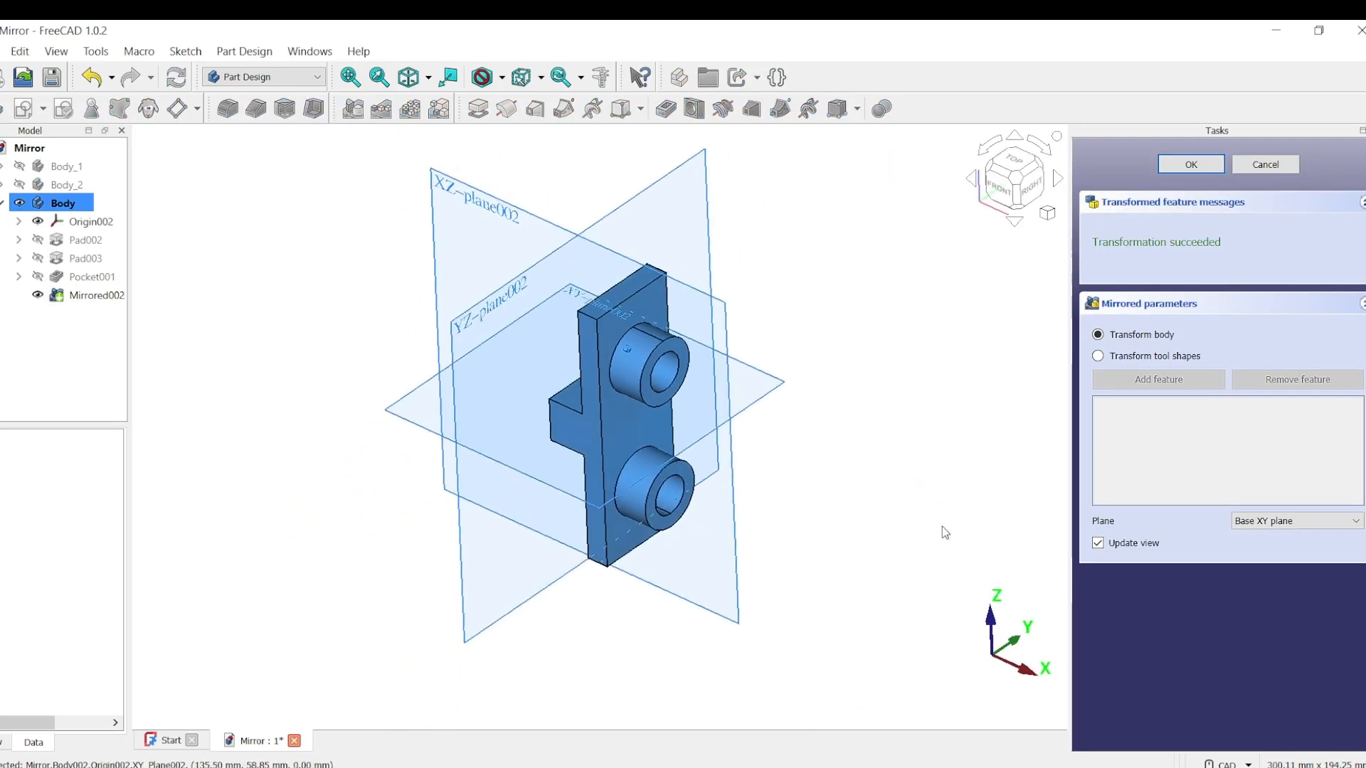
{"action": "middle_click_drag", "start_coordinate": [941, 526], "coordinate": [1004, 475]}
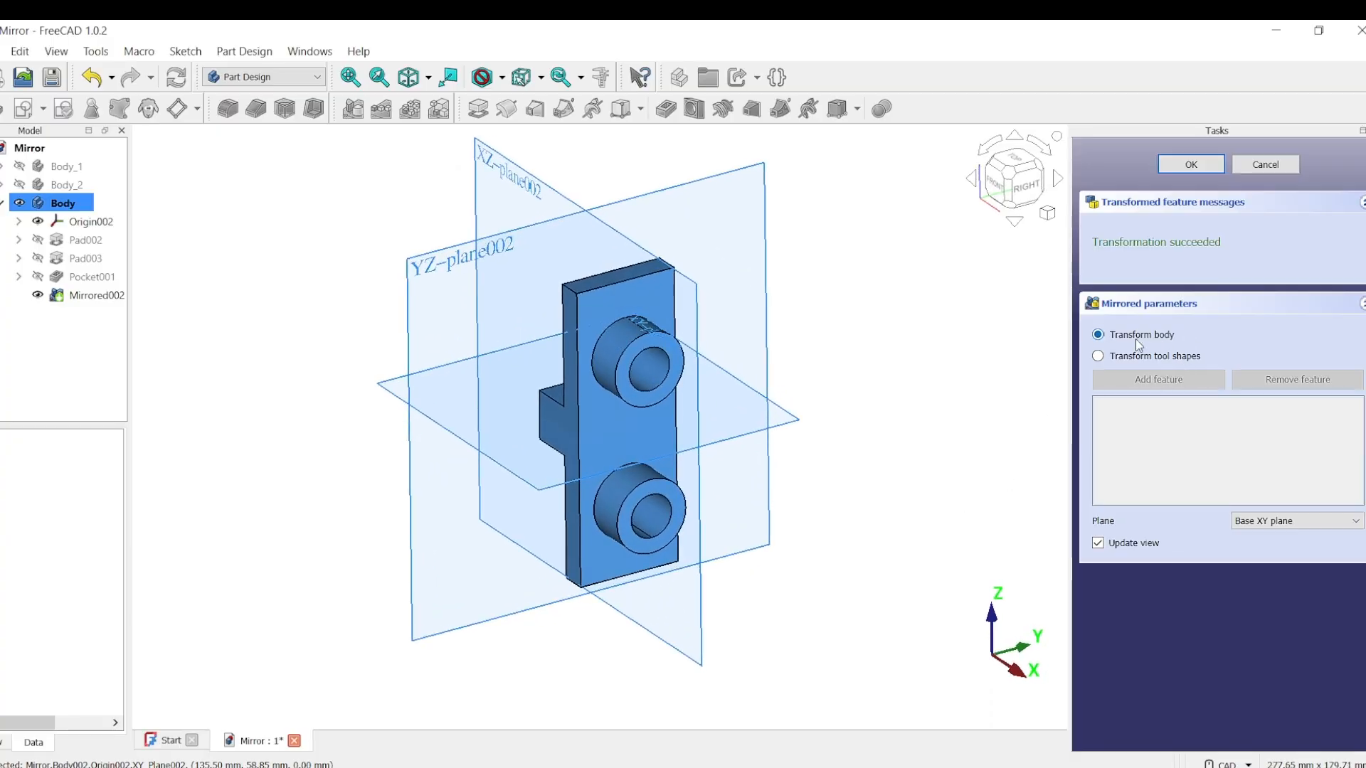
{"action": "middle_click_drag", "start_coordinate": [811, 480], "coordinate": [781, 451]}
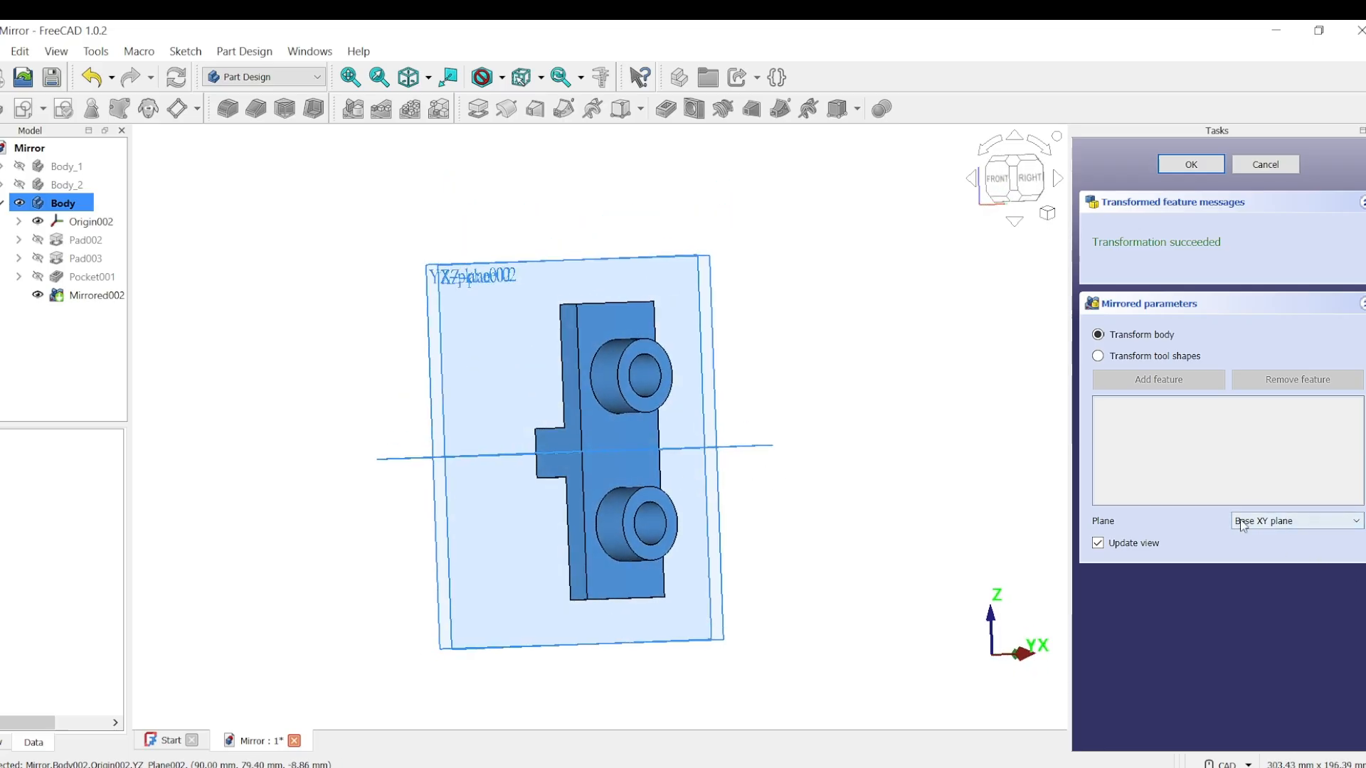
{"action": "left_click", "coordinate": [1358, 524]}
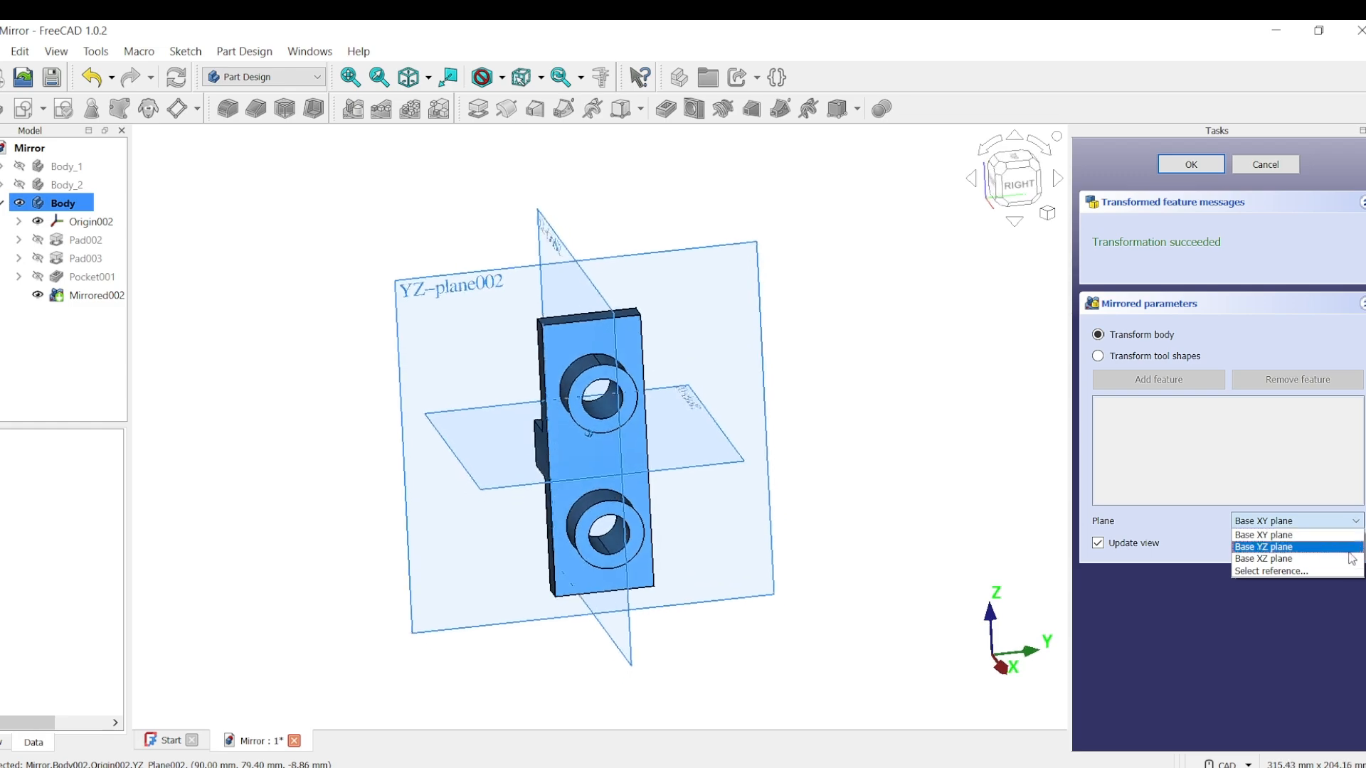
{"action": "left_click", "coordinate": [1295, 546]}
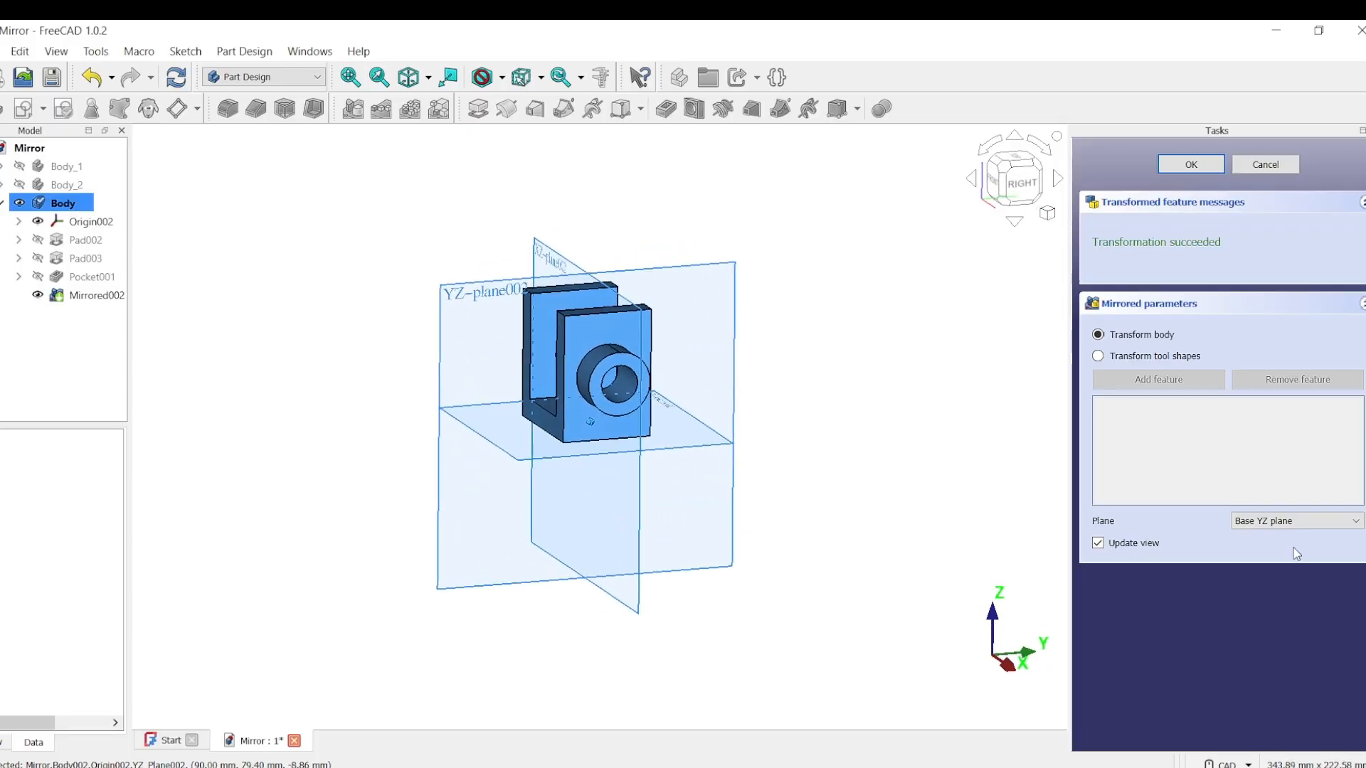
Step: Try the bracket's L-shaped side face and the upright plate's top face as reference planes for the mirror
{"action": "left_click", "coordinate": [1356, 525]}
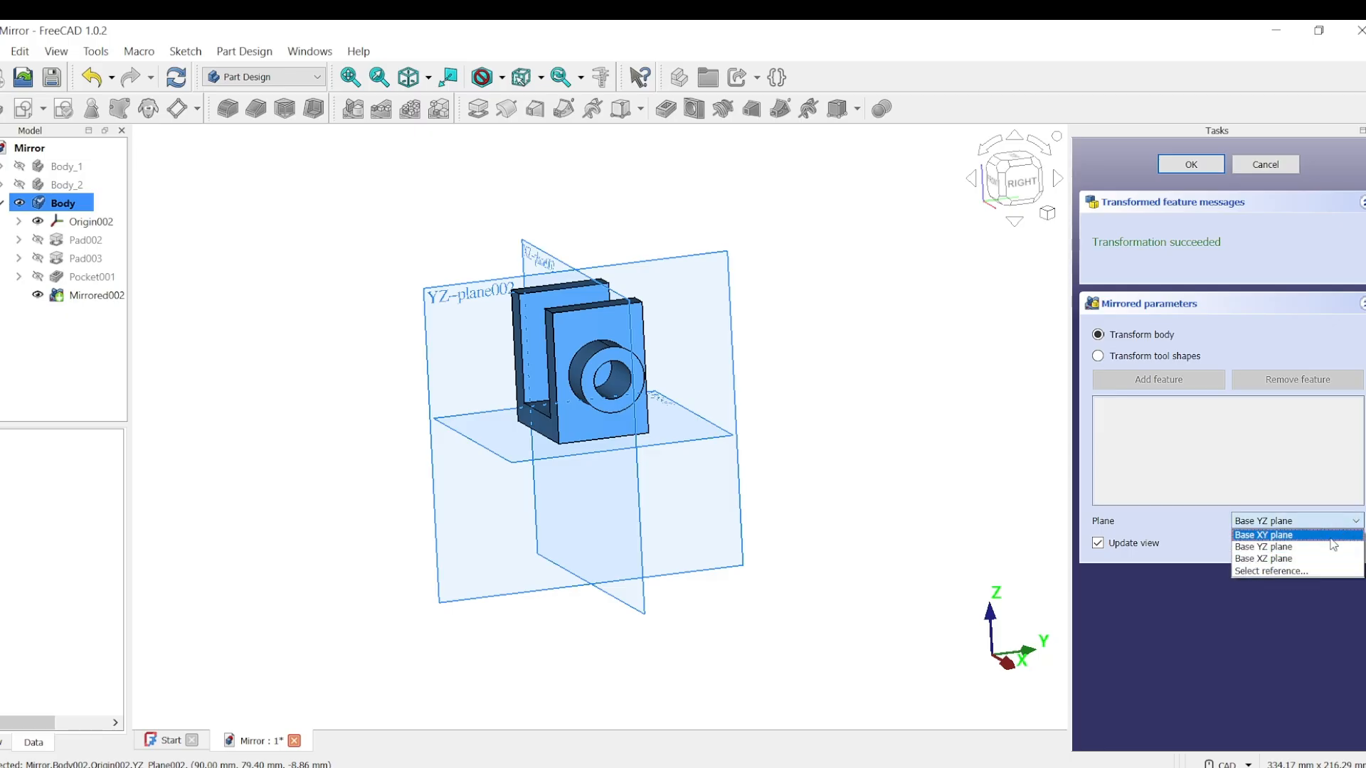
{"action": "left_click", "coordinate": [1273, 571]}
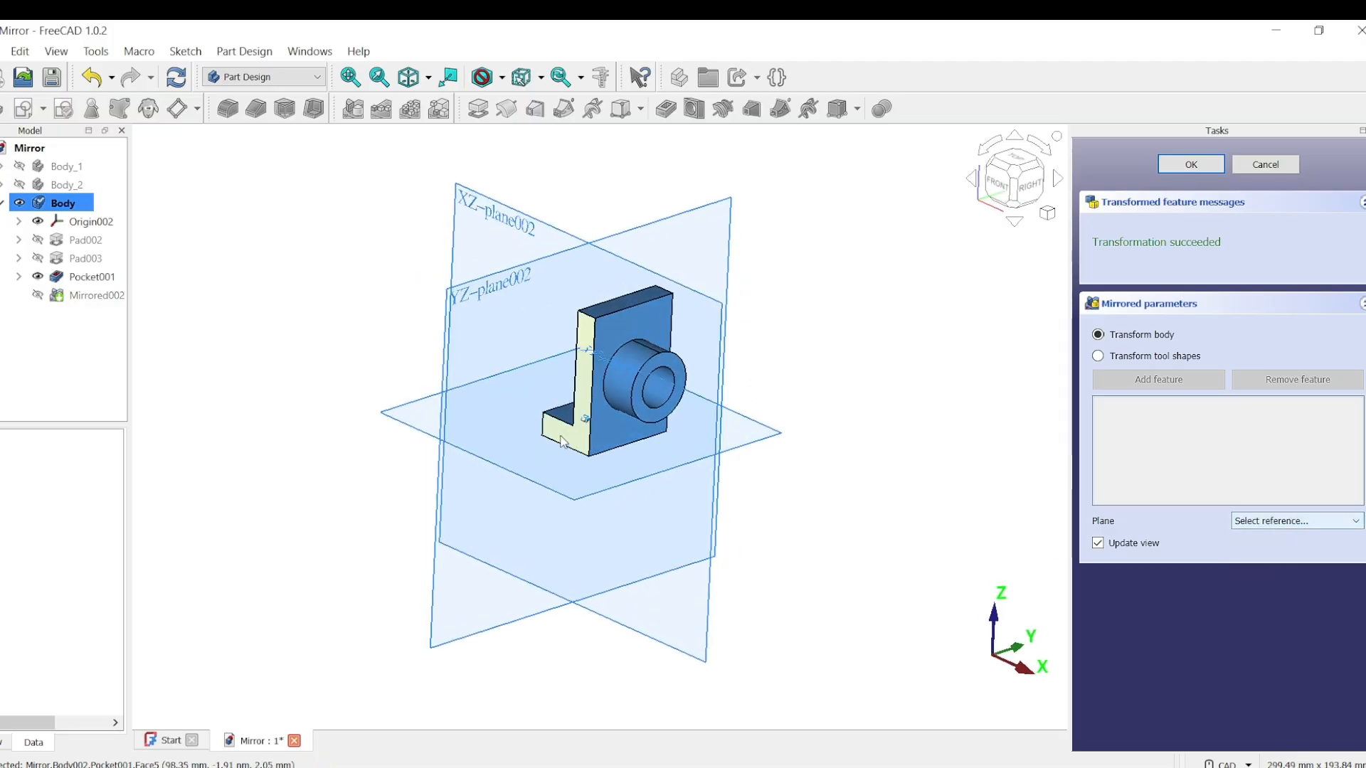
{"action": "left_click", "coordinate": [572, 441]}
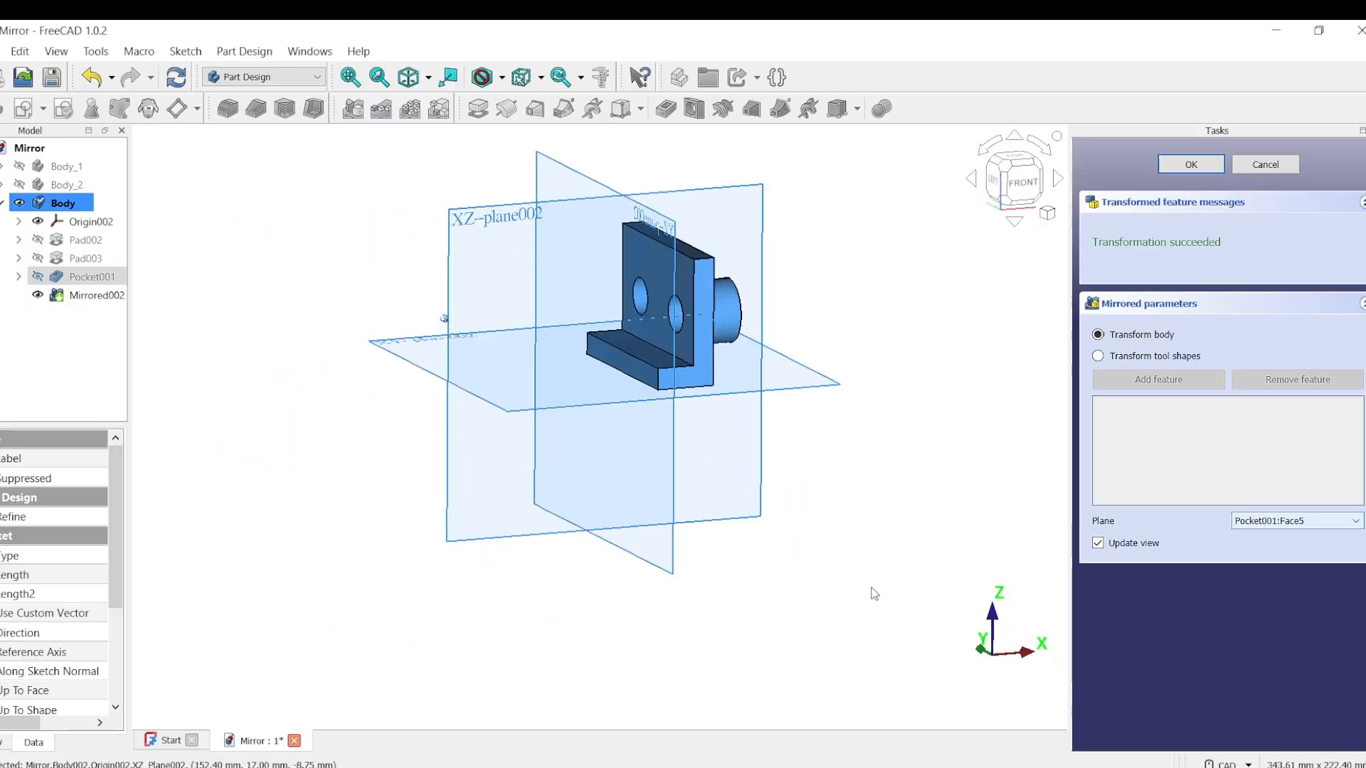
{"action": "left_click", "coordinate": [1356, 522]}
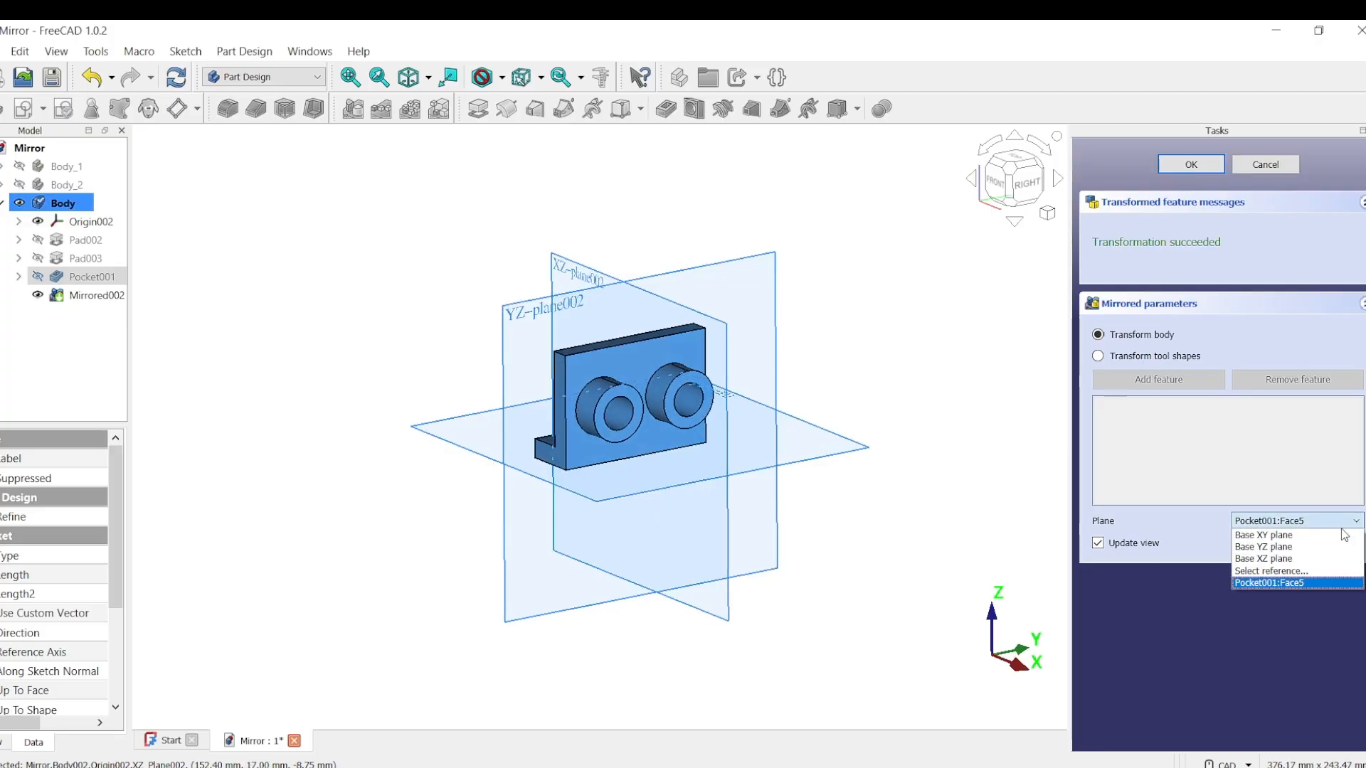
{"action": "left_click", "coordinate": [1274, 571]}
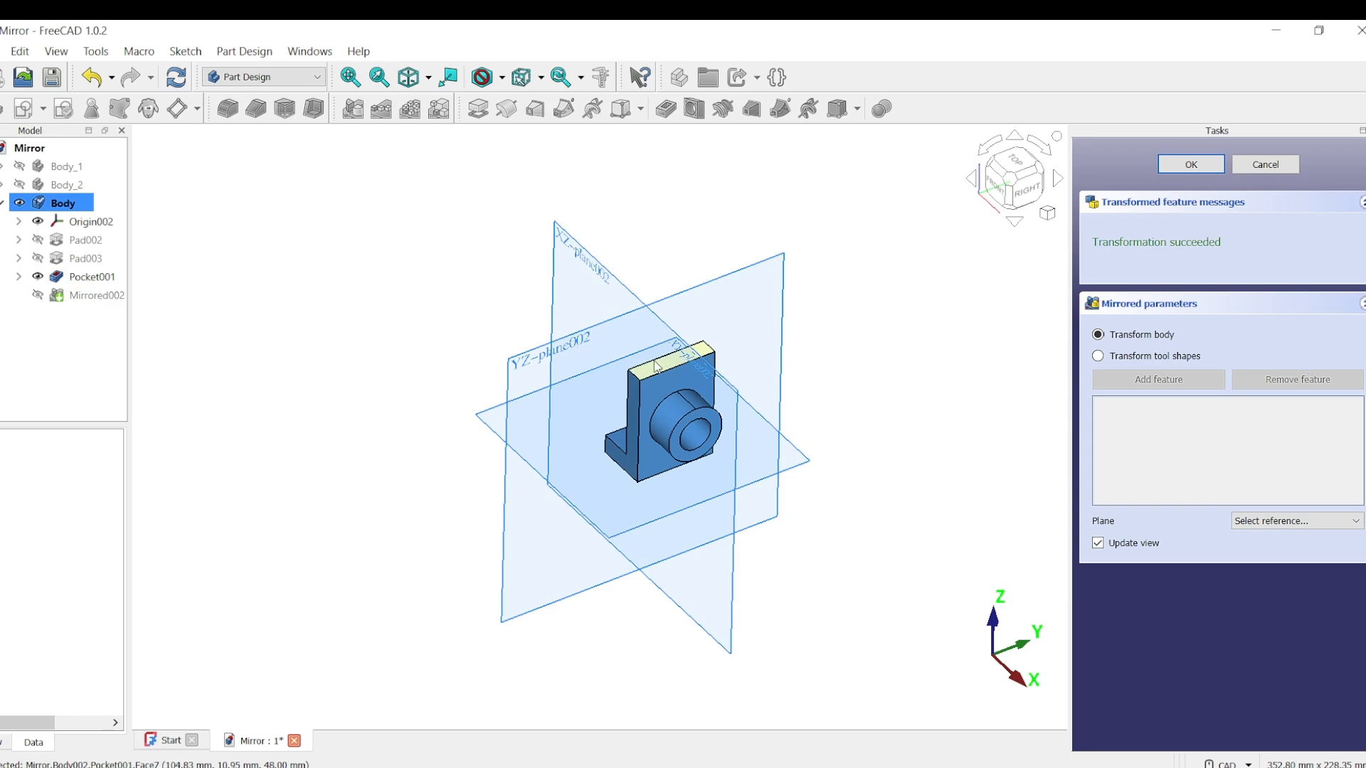
{"action": "left_click", "coordinate": [657, 365]}
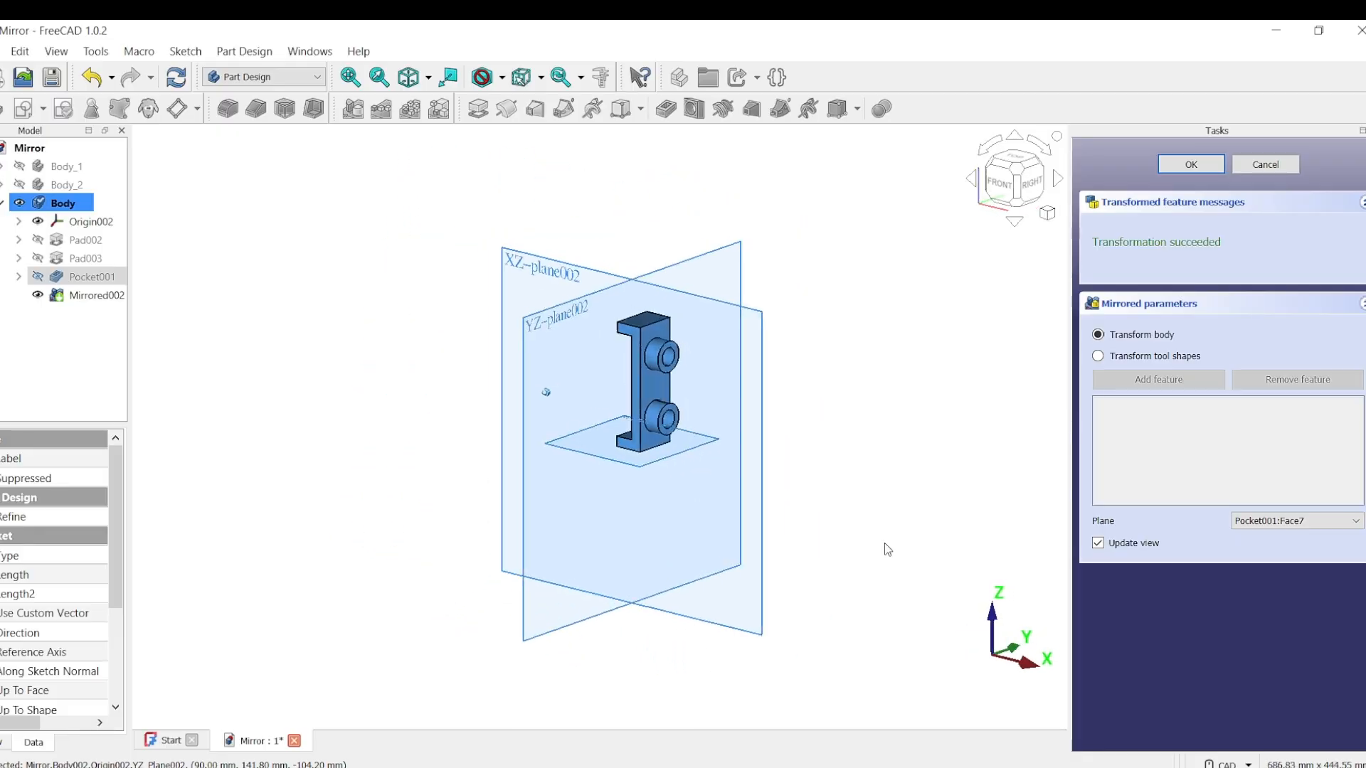
Step: Try completing the bracket's whole-body mirror with the Base YZ plane as the mirror plane
{"action": "left_click", "coordinate": [1356, 523]}
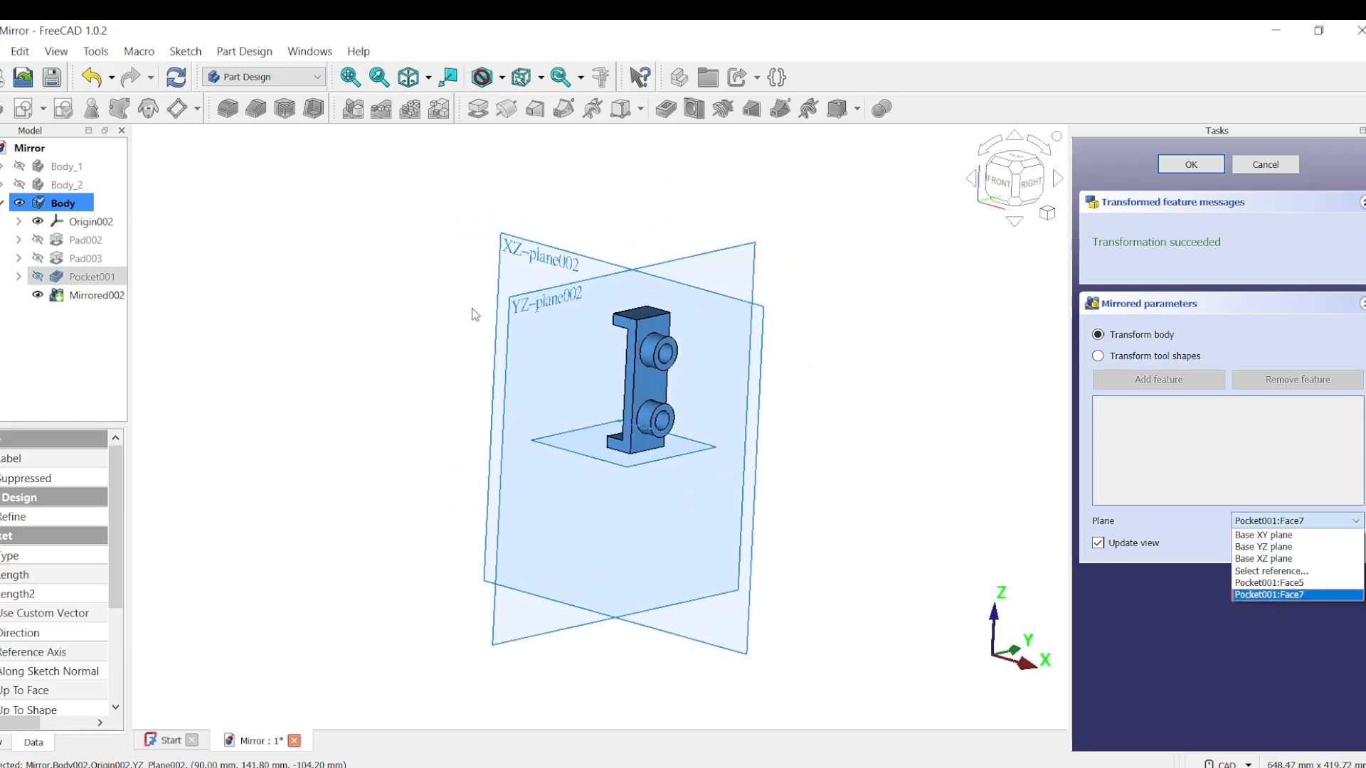
{"action": "left_click", "coordinate": [1286, 548]}
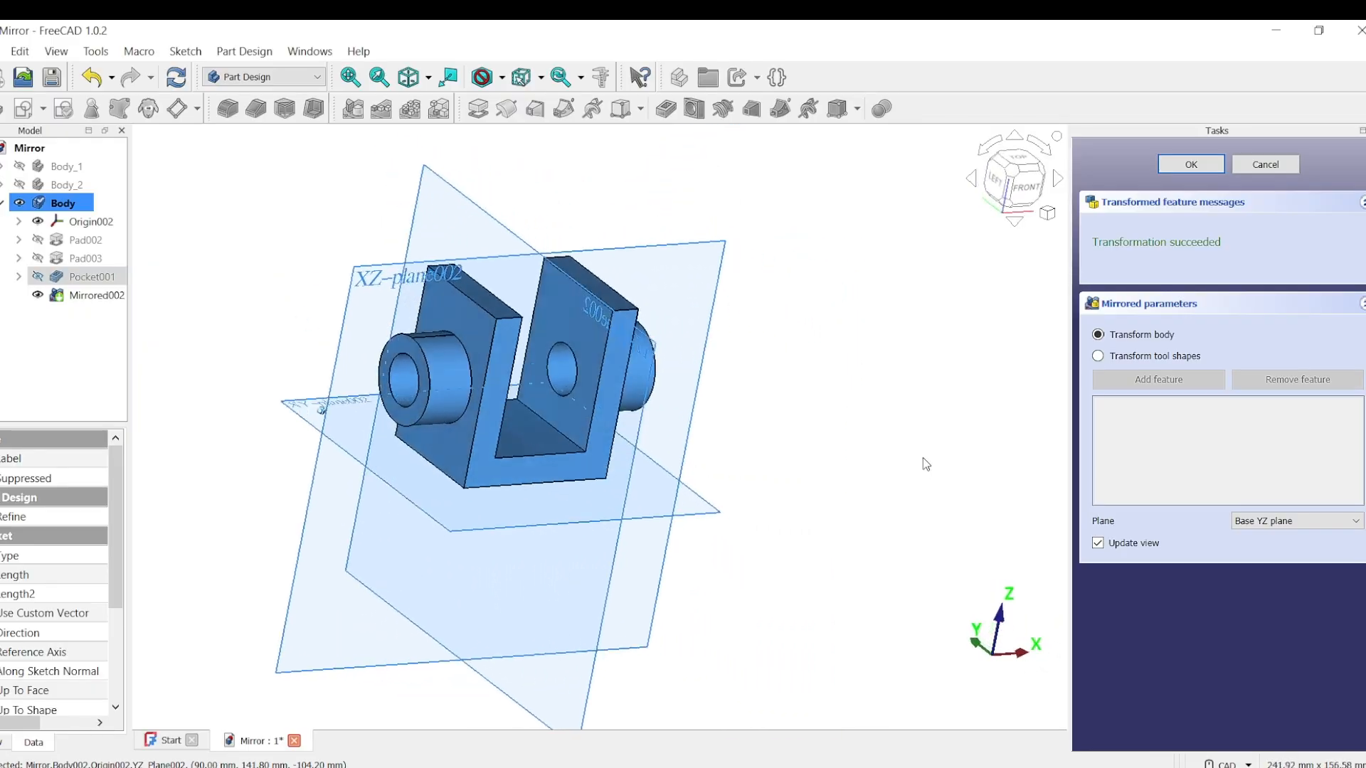
{"action": "left_click", "coordinate": [1191, 166]}
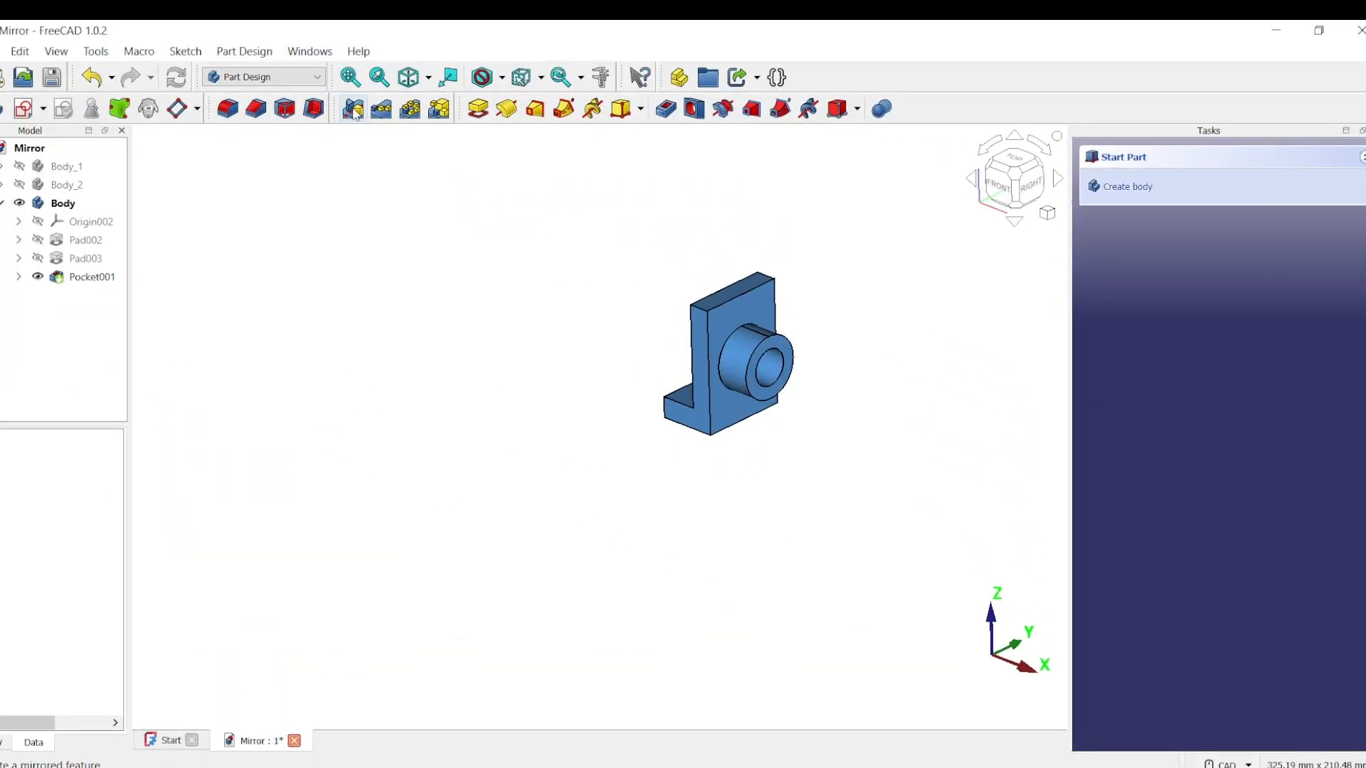
Step: Mirror the whole bracket about the Base XY plane, and mirror the result again about its T-shaped side face
{"action": "left_click", "coordinate": [355, 110]}
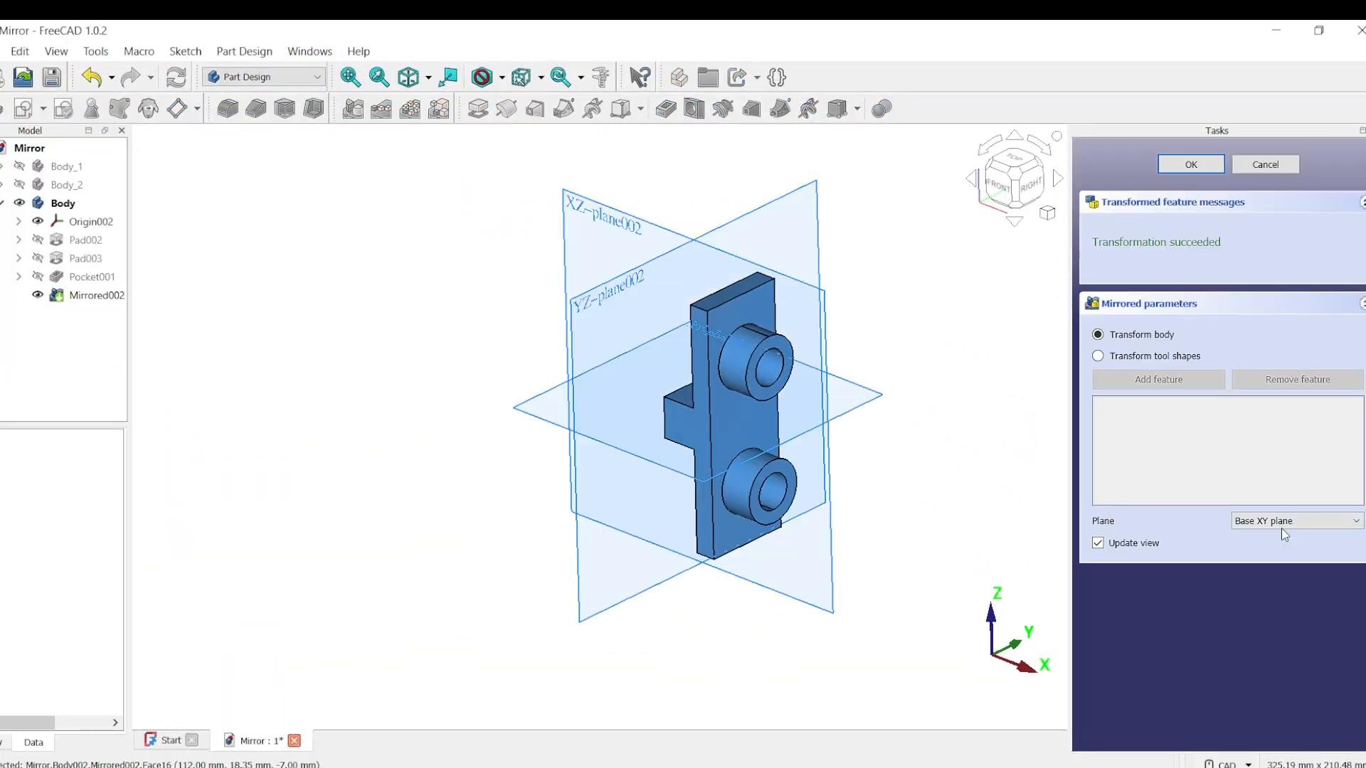
{"action": "left_click", "coordinate": [1192, 165]}
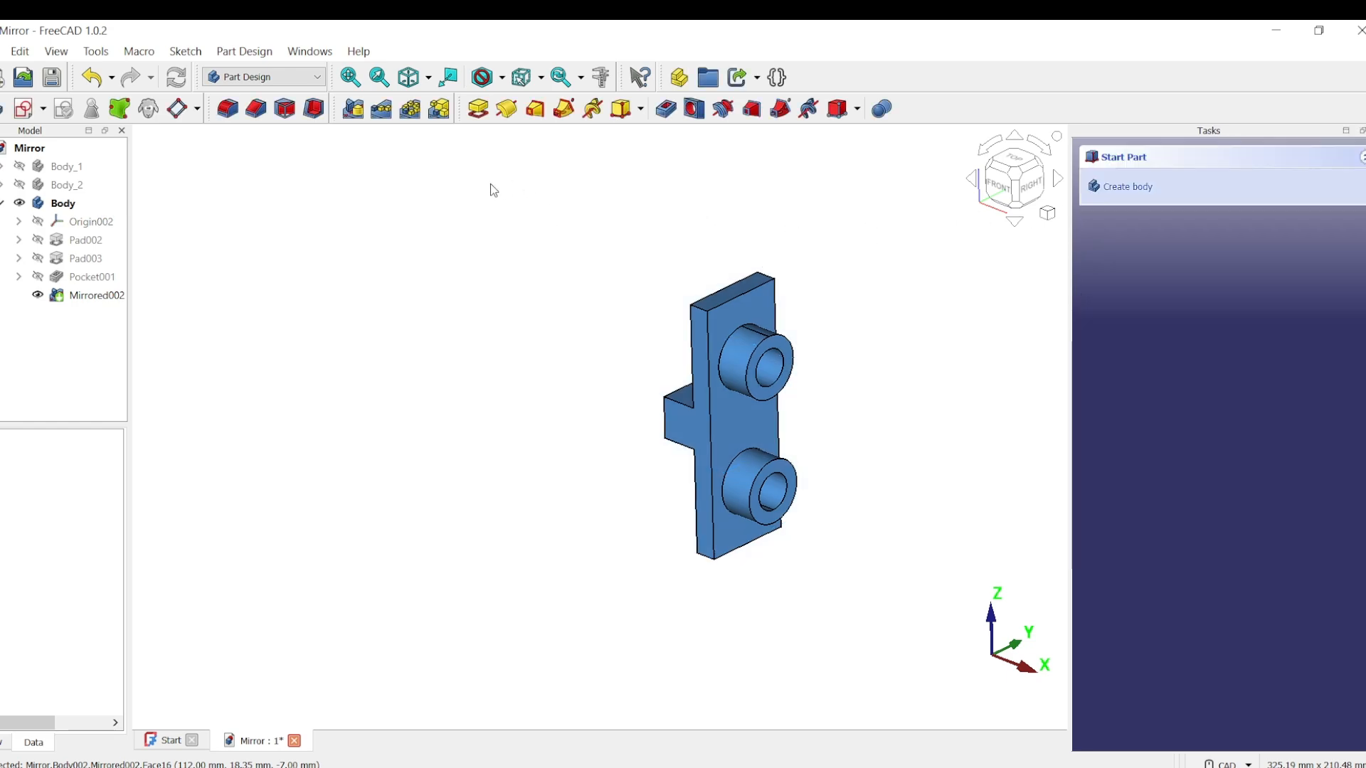
{"action": "left_click", "coordinate": [357, 110]}
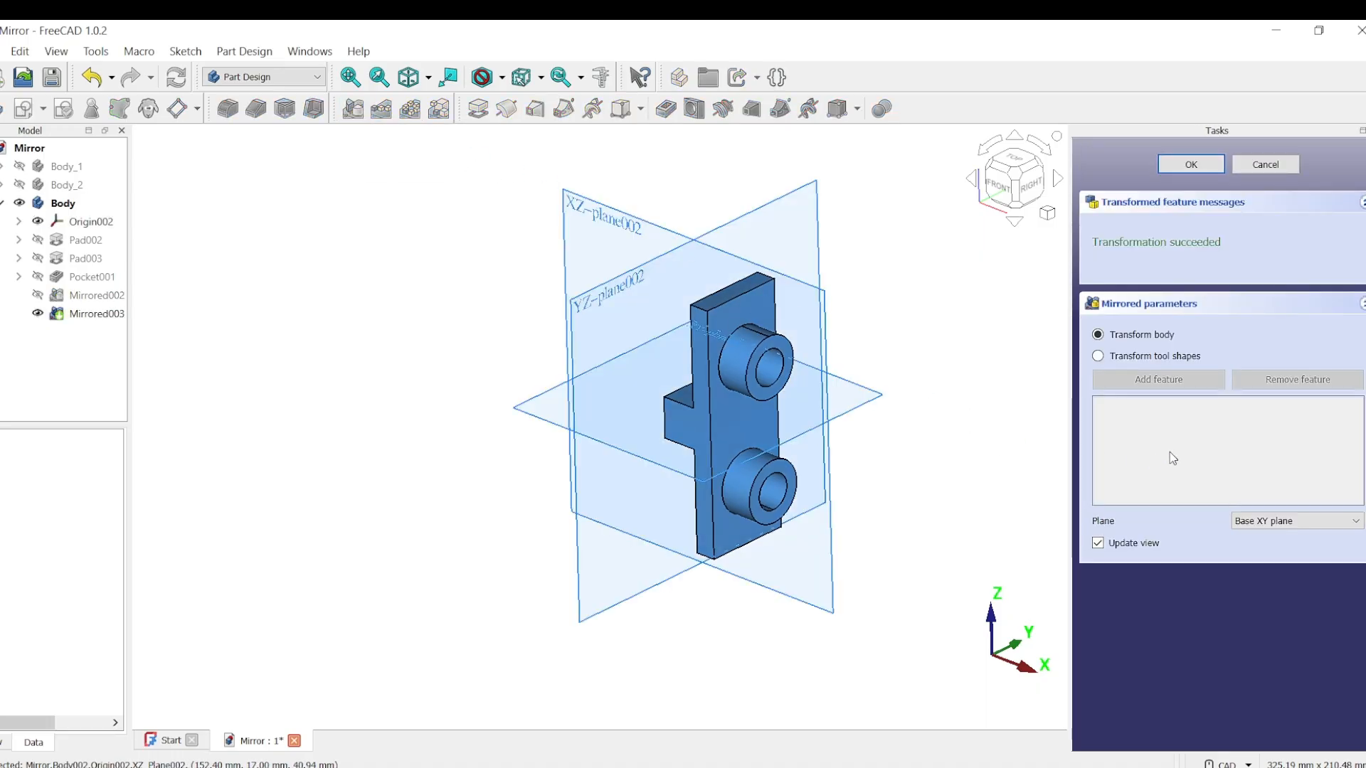
{"action": "left_click", "coordinate": [1357, 525]}
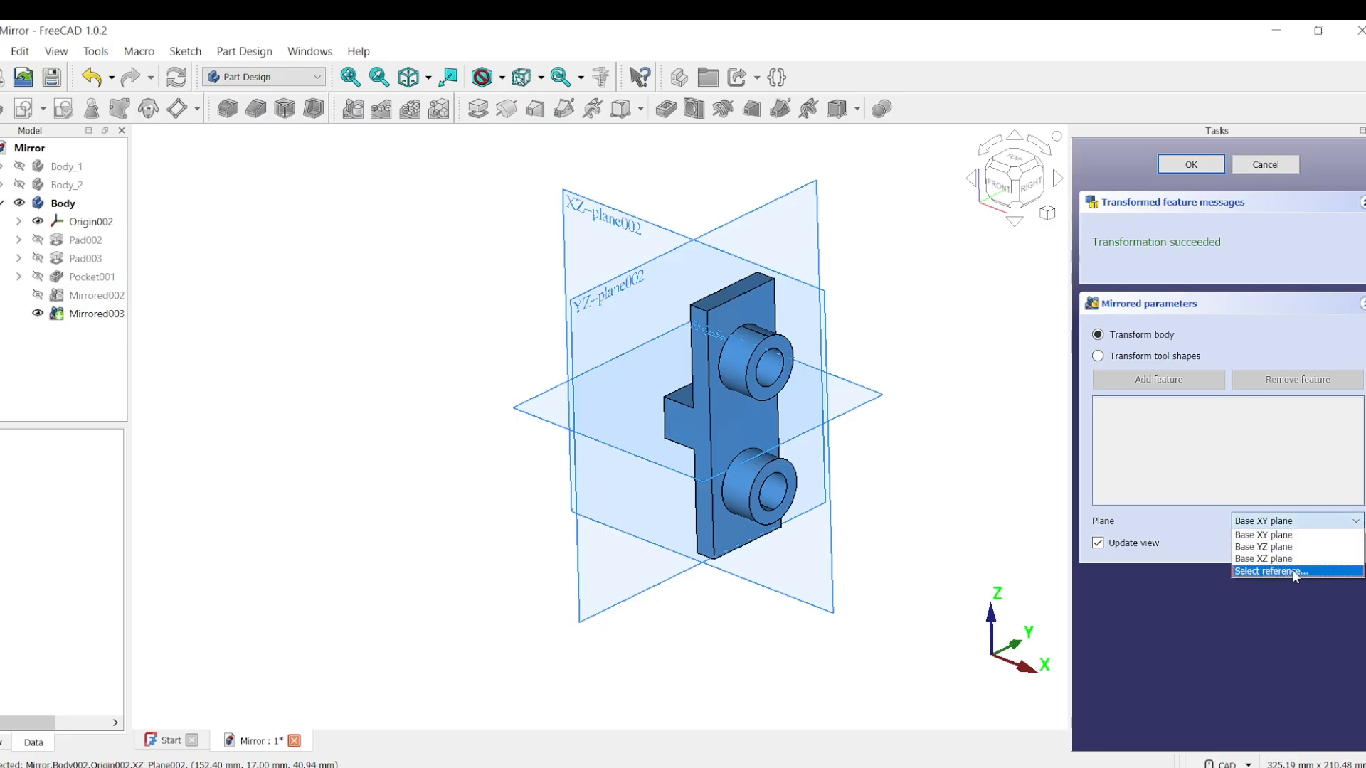
{"action": "left_click", "coordinate": [1292, 570]}
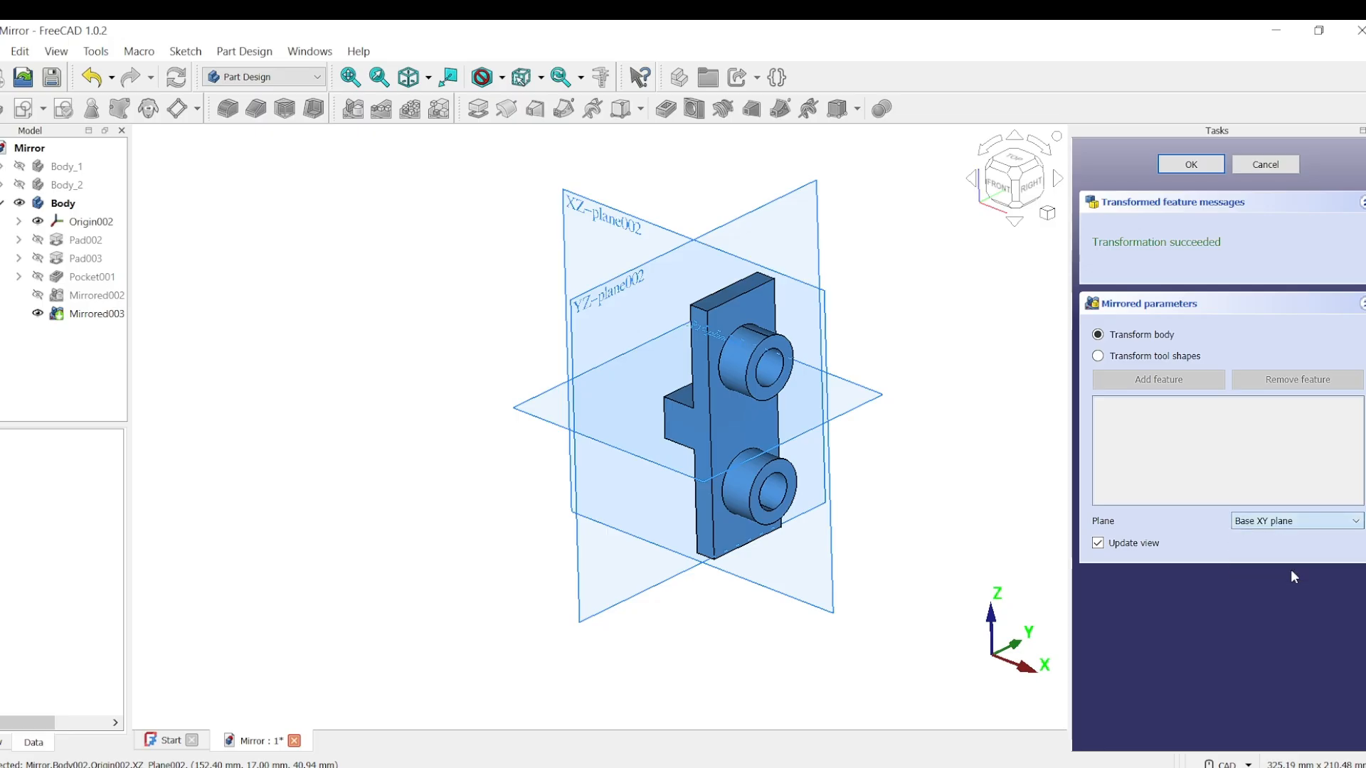
{"action": "left_click", "coordinate": [688, 427]}
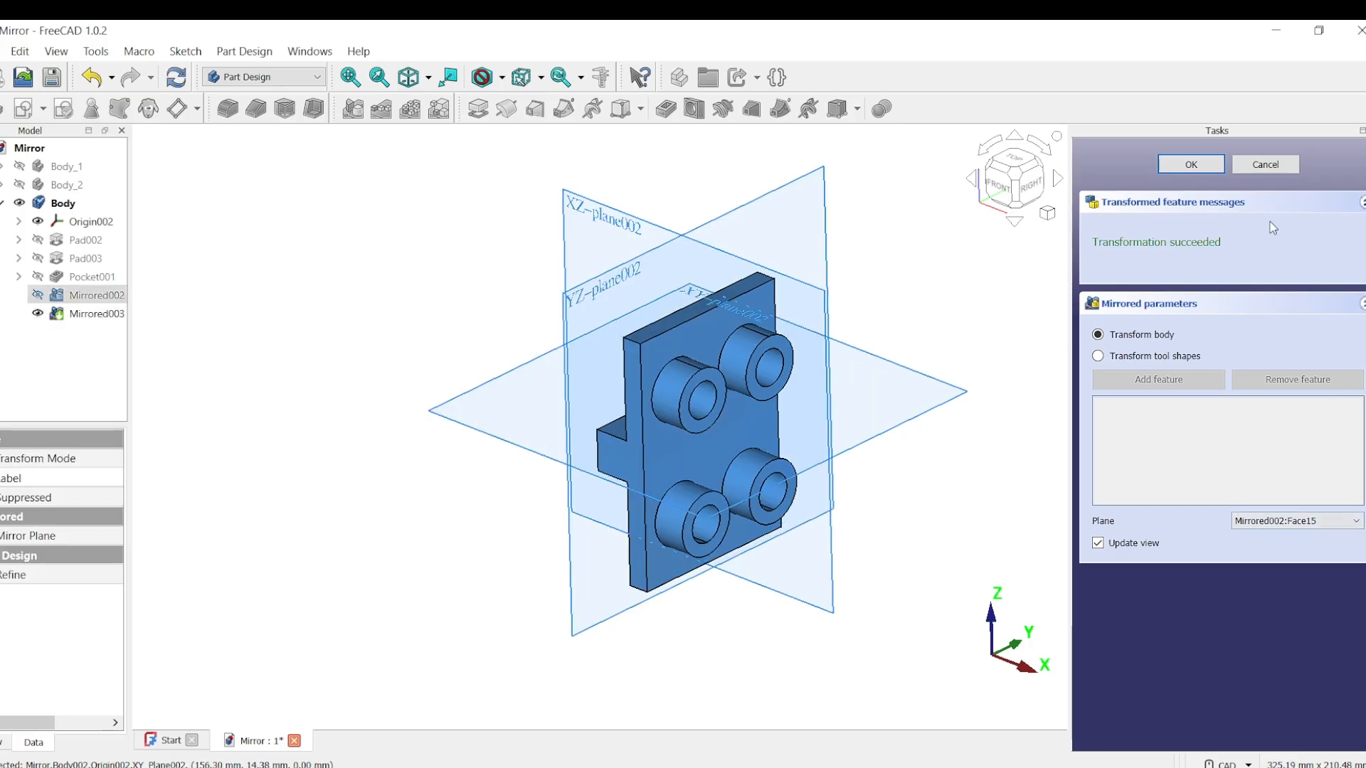
{"action": "left_click", "coordinate": [1174, 164]}
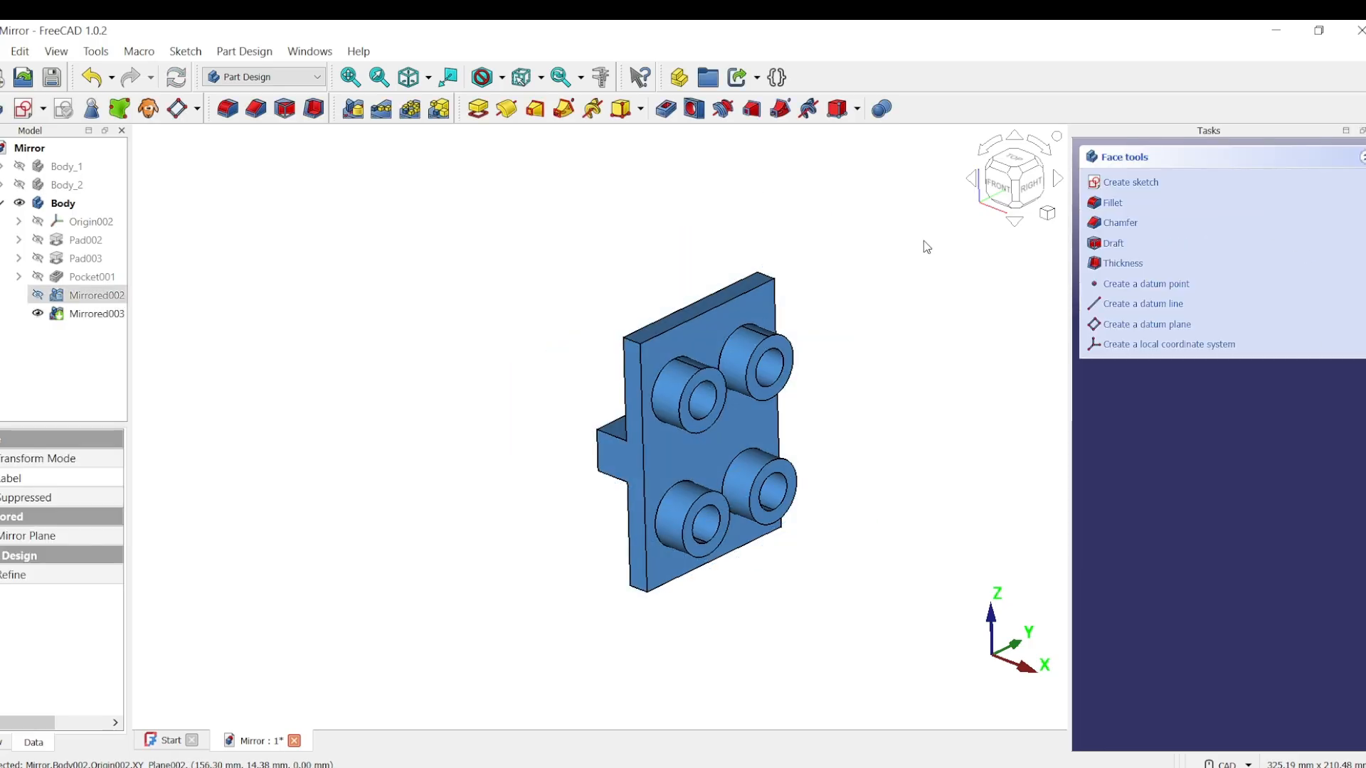
Step: Mirror the four-boss body about its outer T-shaped end face as the reference plane
{"action": "left_click", "coordinate": [384, 186]}
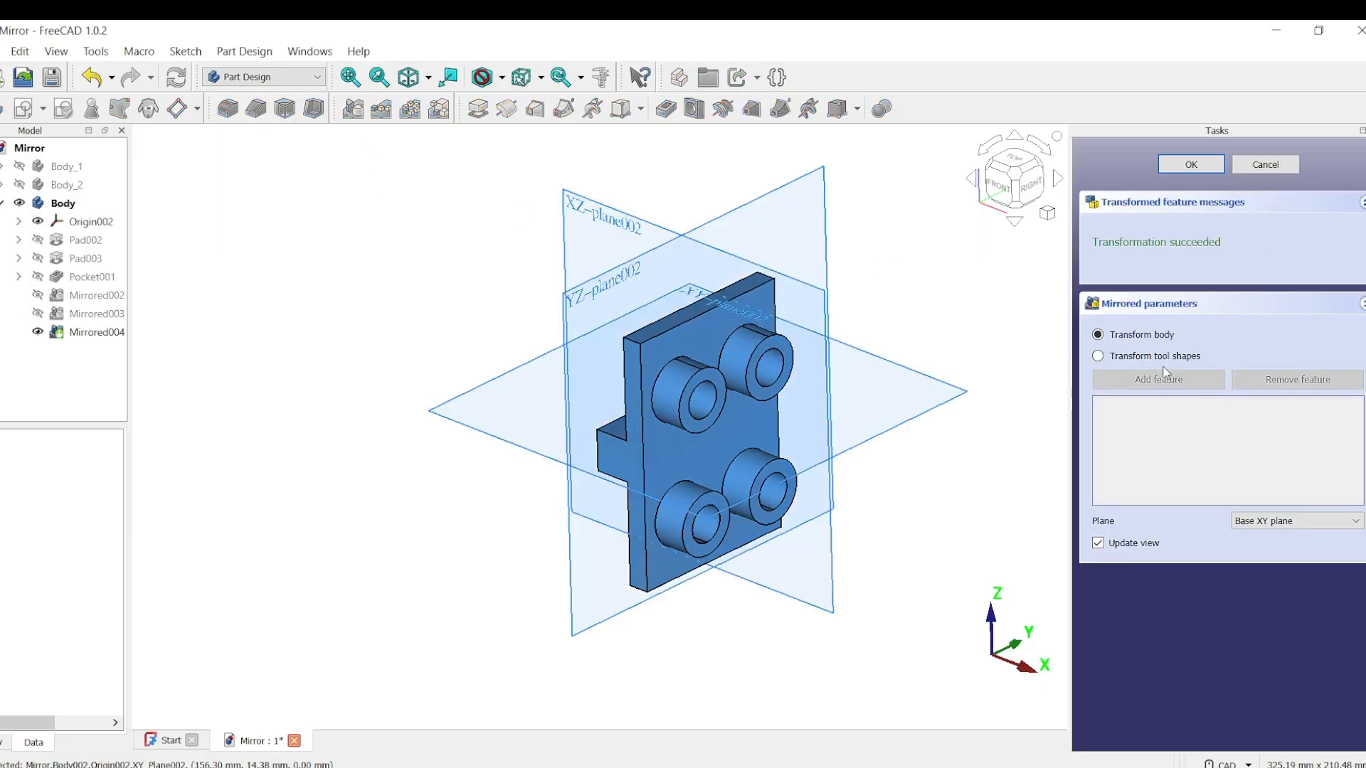
{"action": "left_click", "coordinate": [1358, 523]}
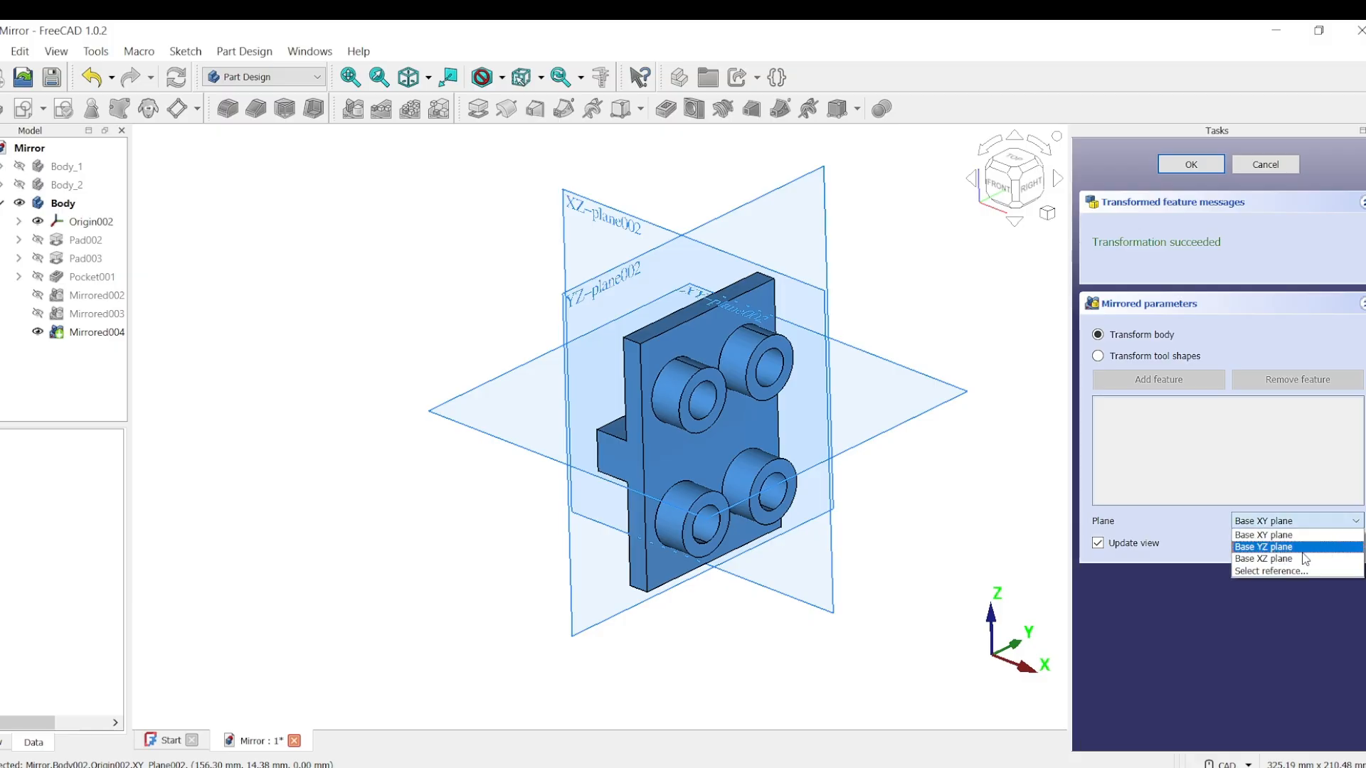
{"action": "left_click", "coordinate": [1289, 572]}
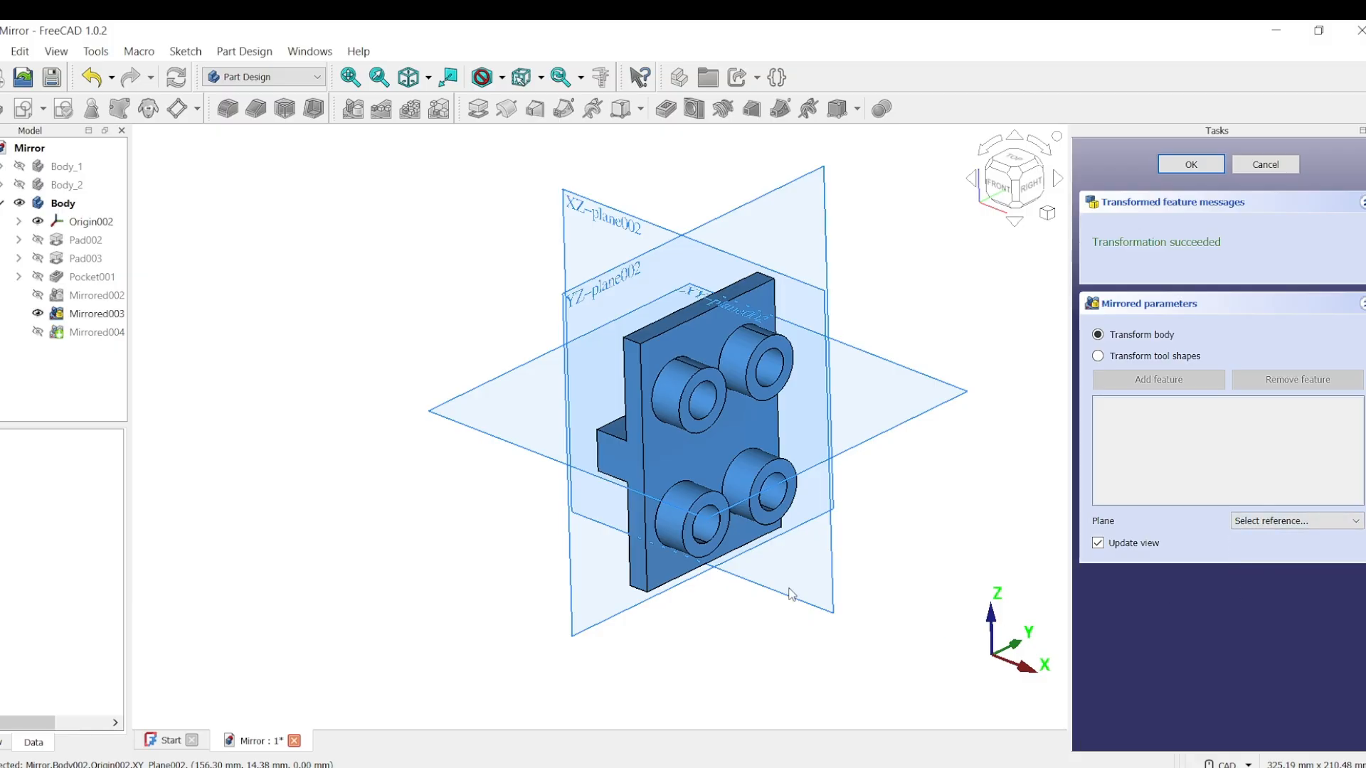
{"action": "left_click", "coordinate": [628, 461]}
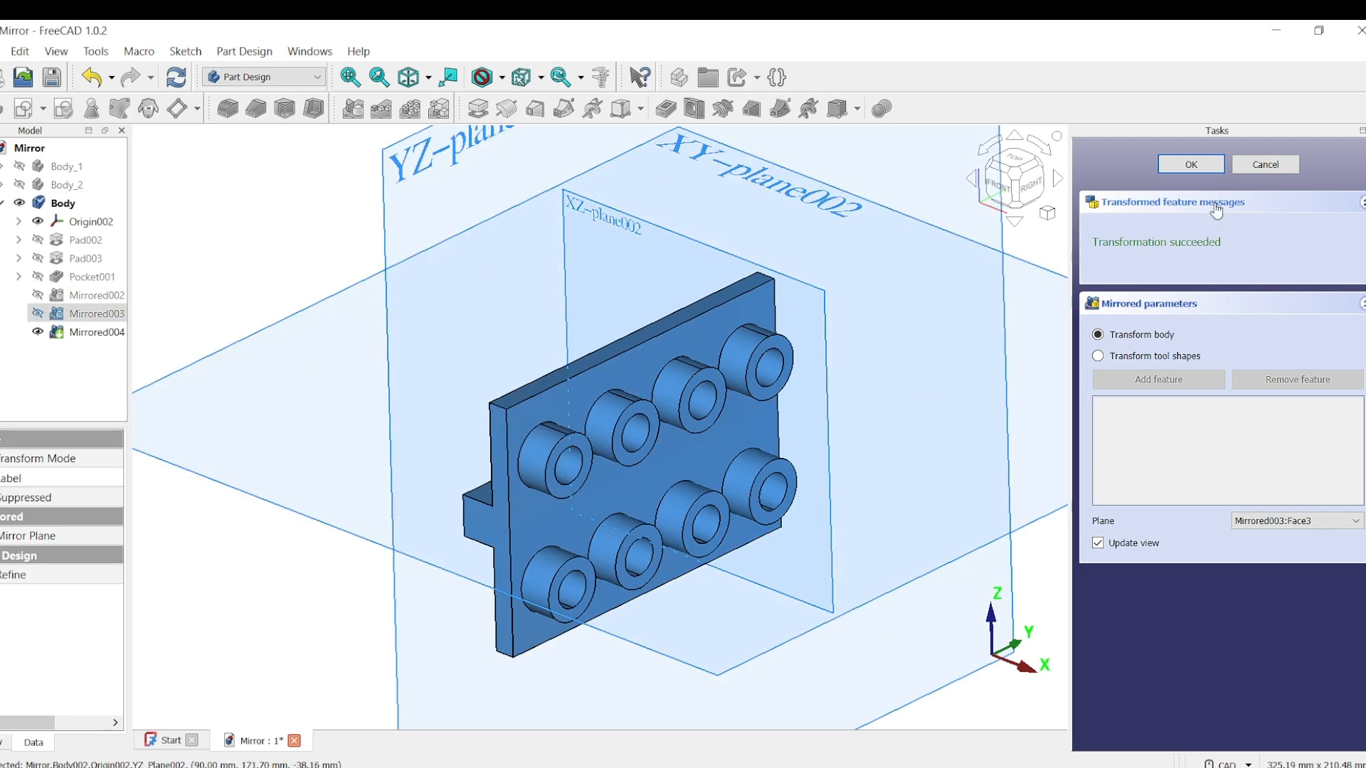
{"action": "left_click", "coordinate": [1191, 164]}
{"action": "left_click", "coordinate": [489, 218]}
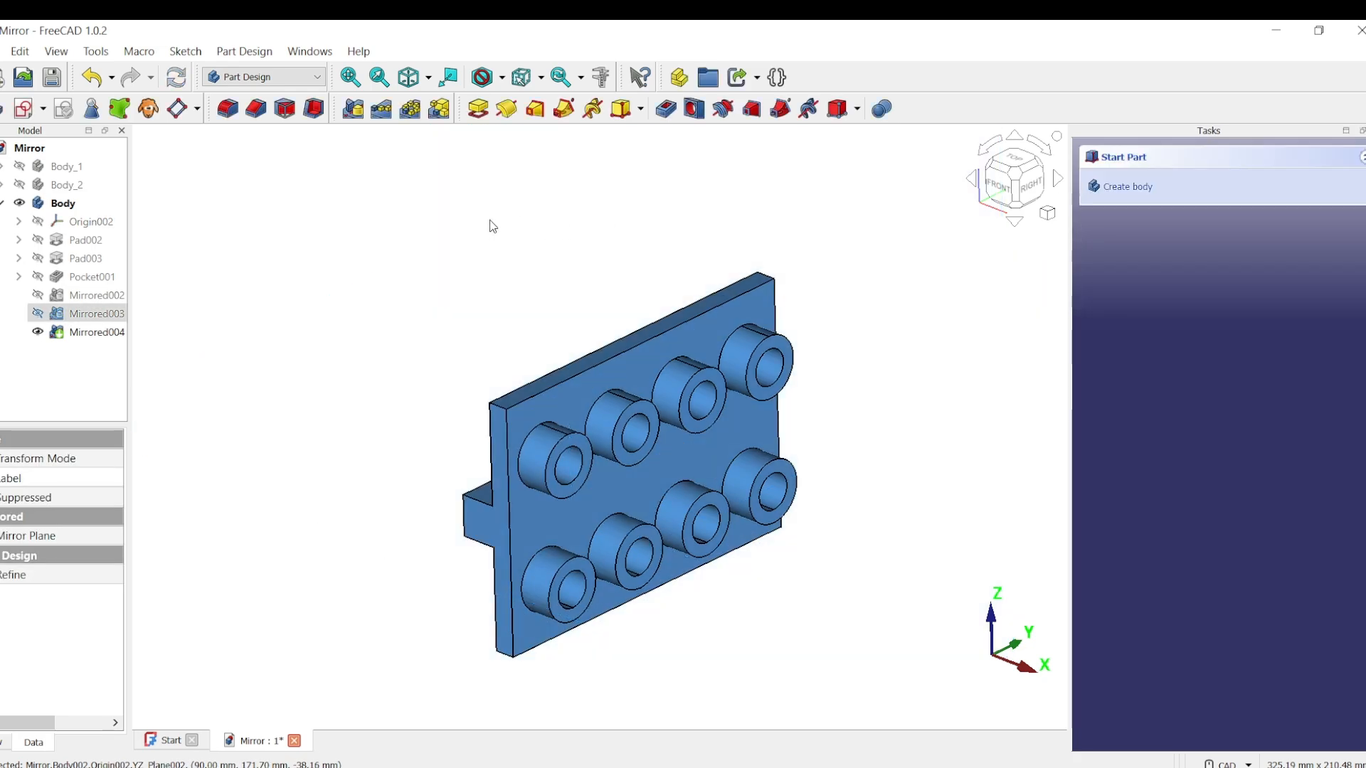
Step: Mirror the eight-boss body about the long outer face of the rib on the plate's back side
{"action": "left_click", "coordinate": [353, 109]}
{"action": "middle_click_drag", "start_coordinate": [989, 377], "coordinate": [690, 461]}
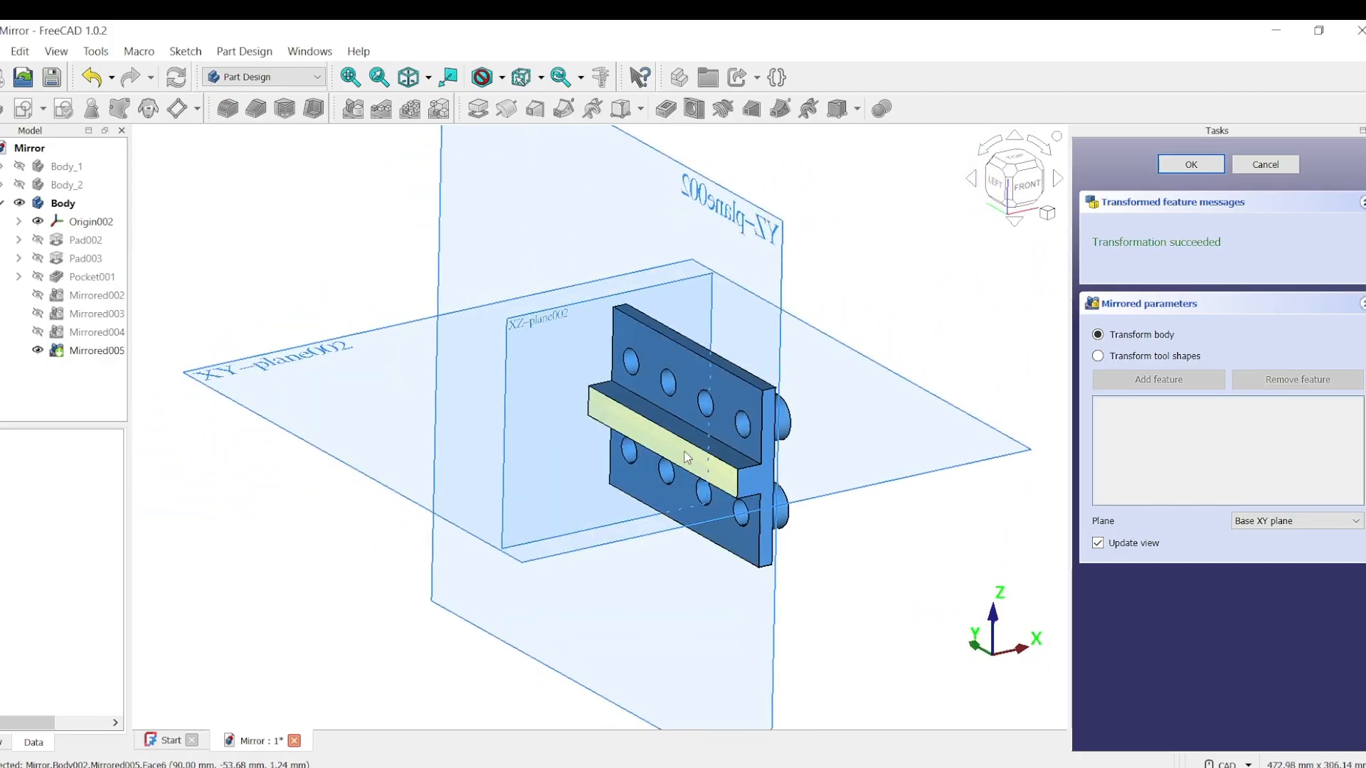
{"action": "left_click", "coordinate": [1355, 521]}
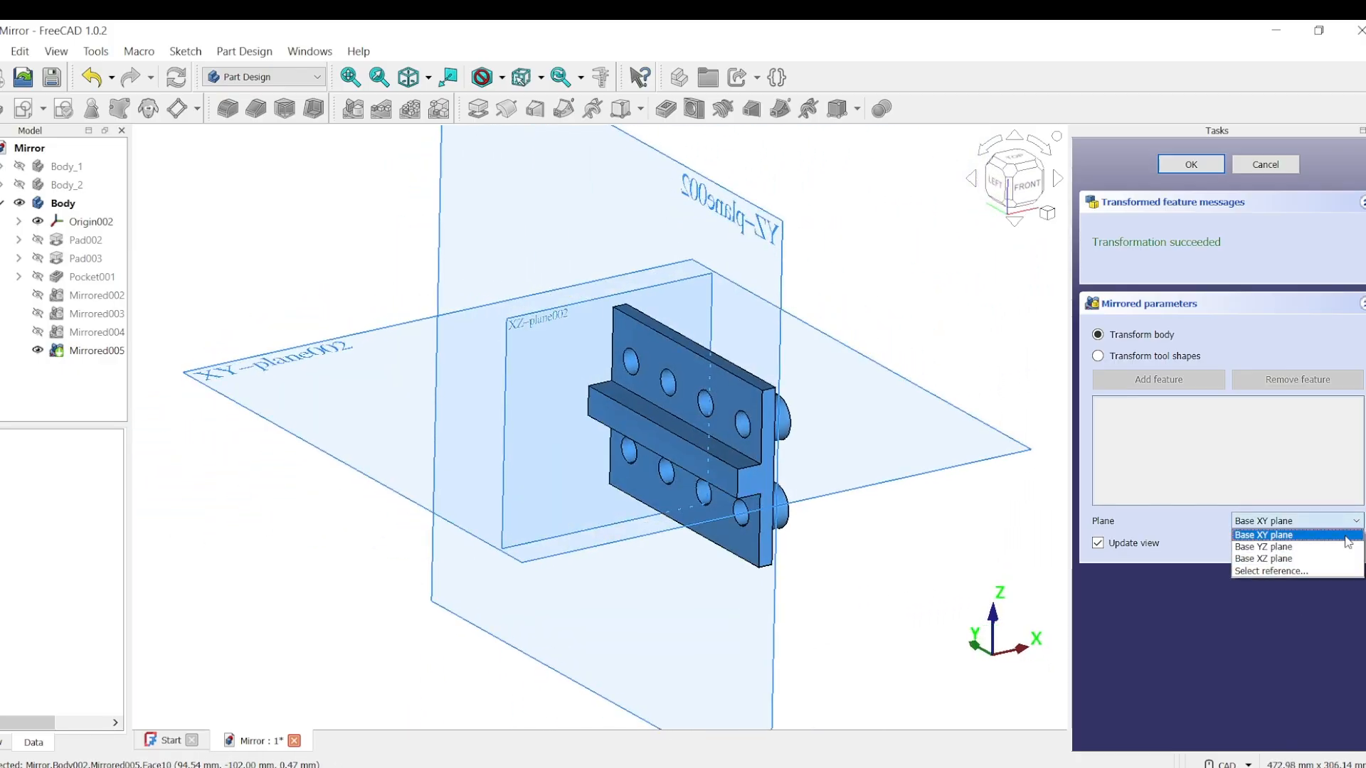
{"action": "left_click", "coordinate": [1302, 572]}
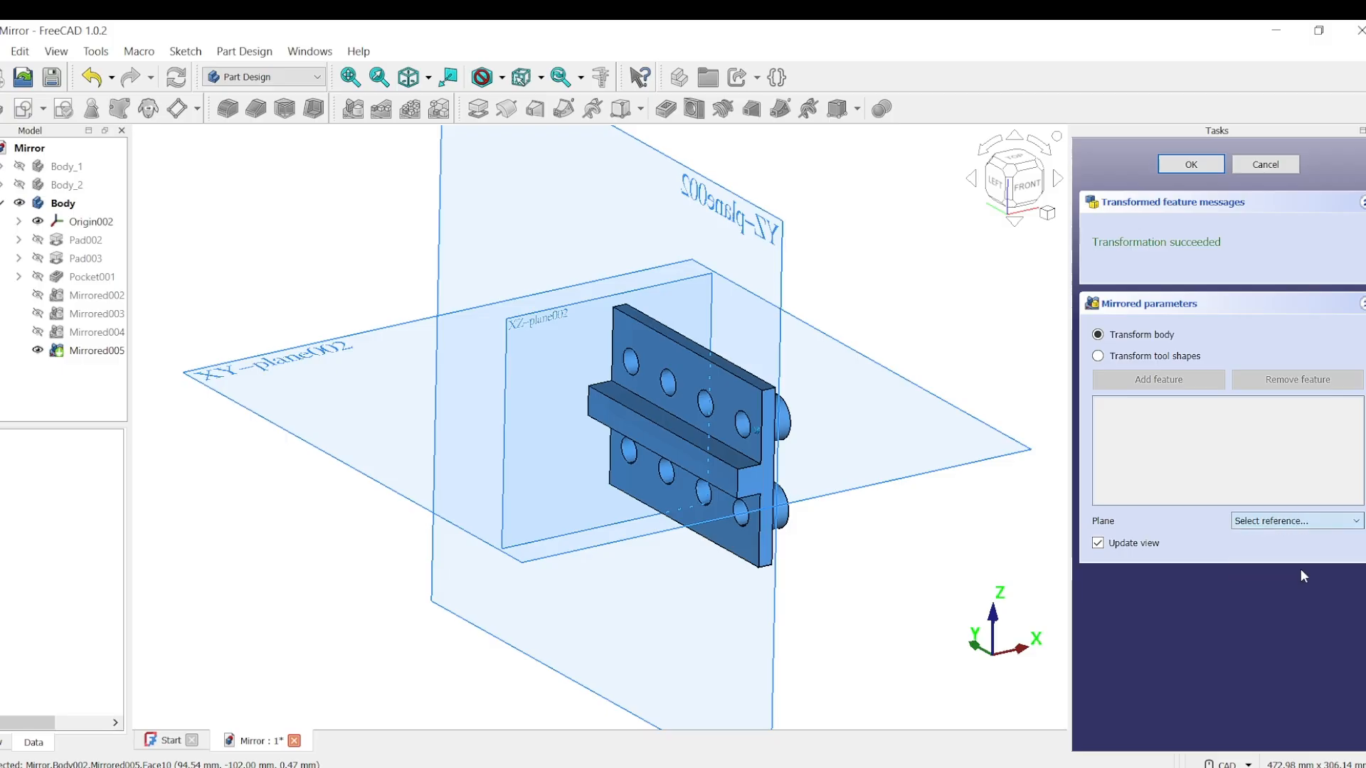
{"action": "left_click", "coordinate": [668, 449]}
{"action": "middle_click_drag", "start_coordinate": [995, 605], "coordinate": [548, 441]}
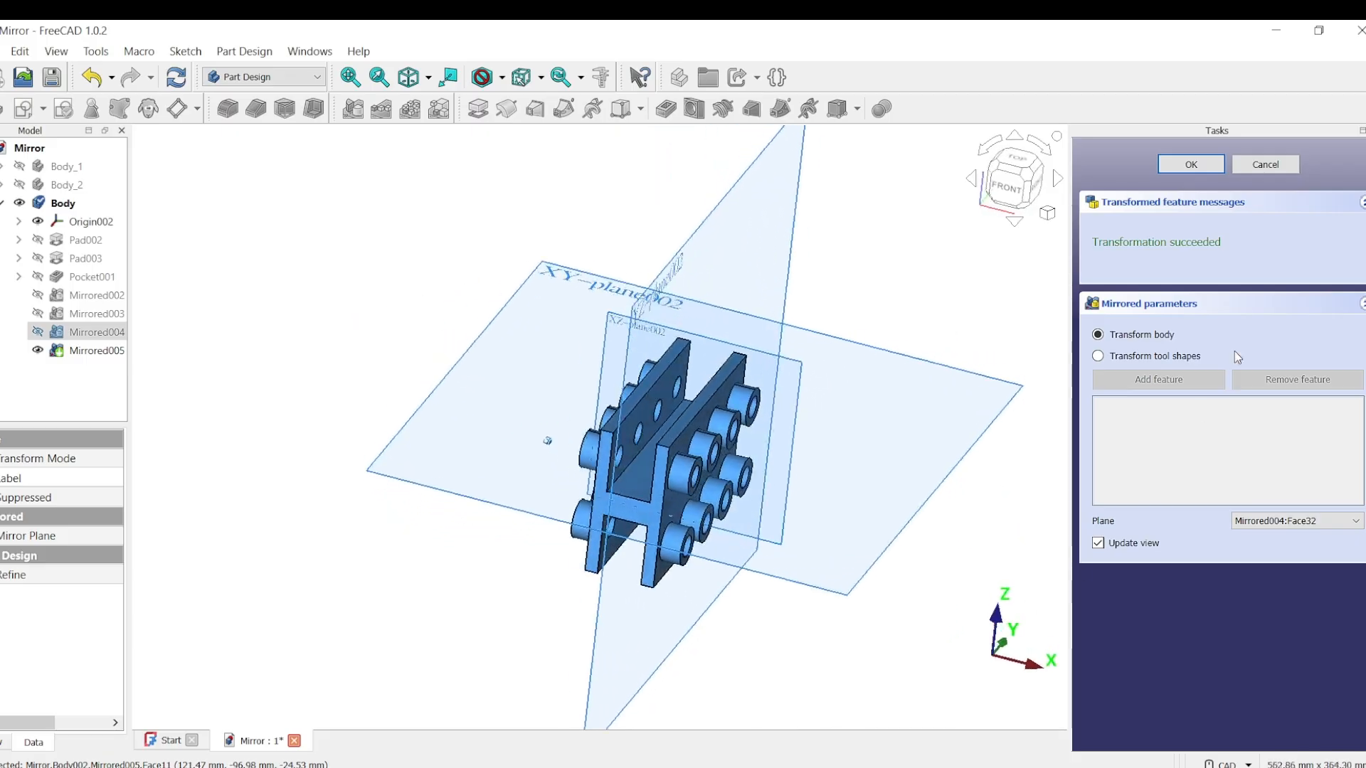
{"action": "left_click", "coordinate": [1192, 165]}
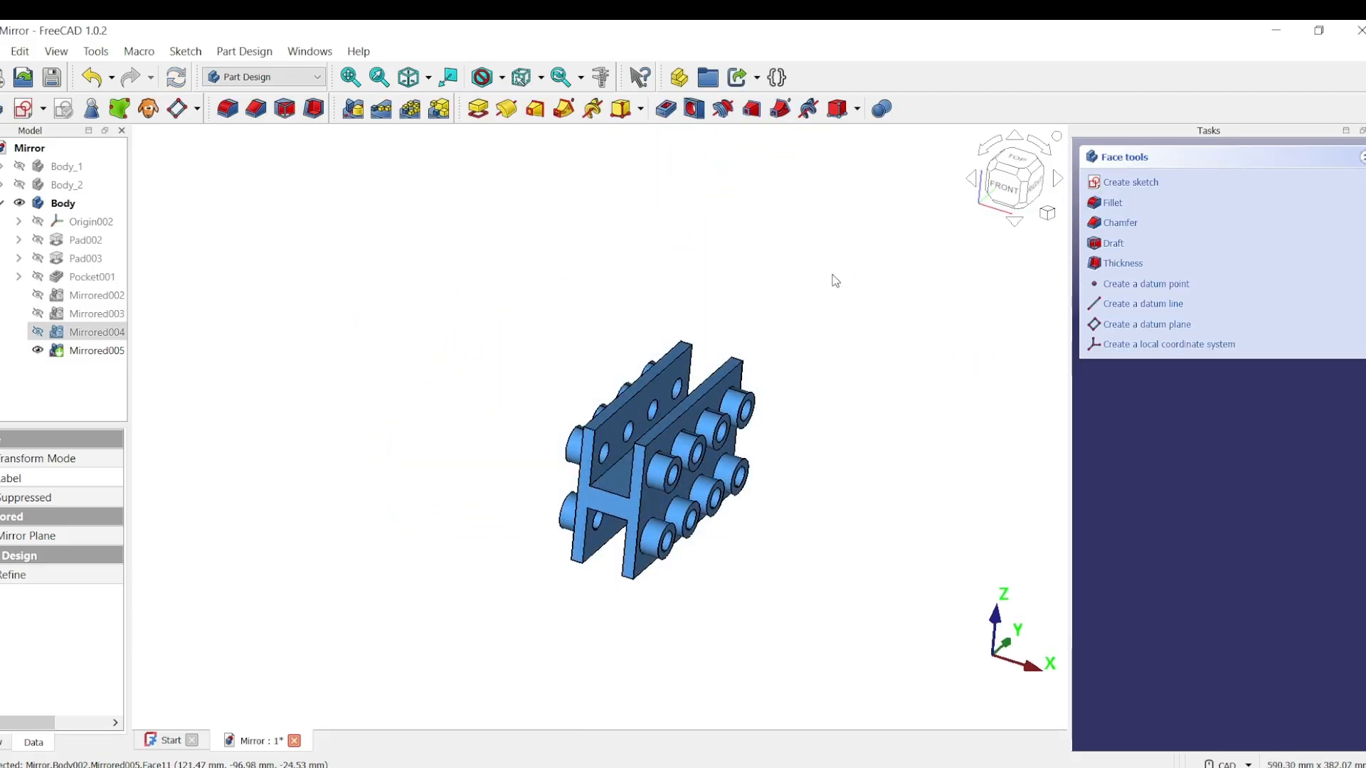
{"action": "key", "text": "6"}
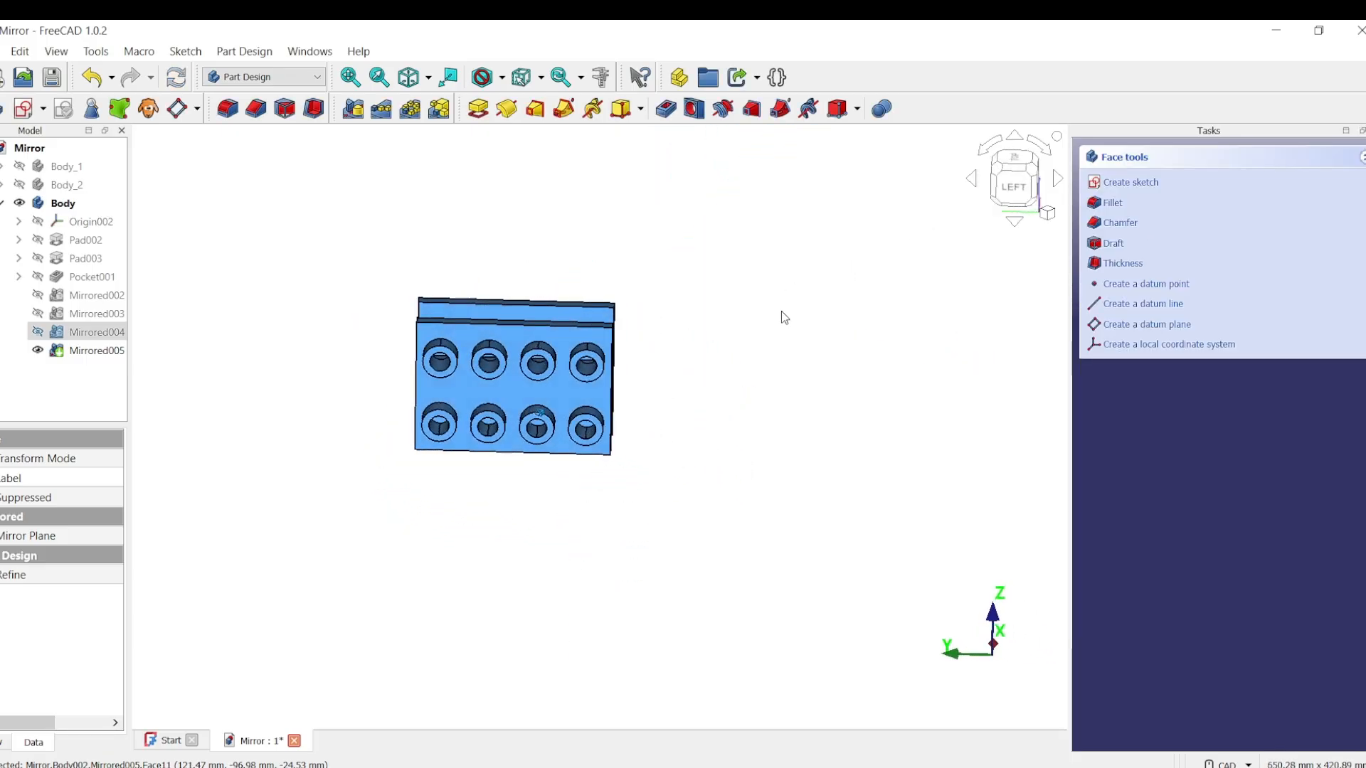
{"action": "key", "text": "0"}
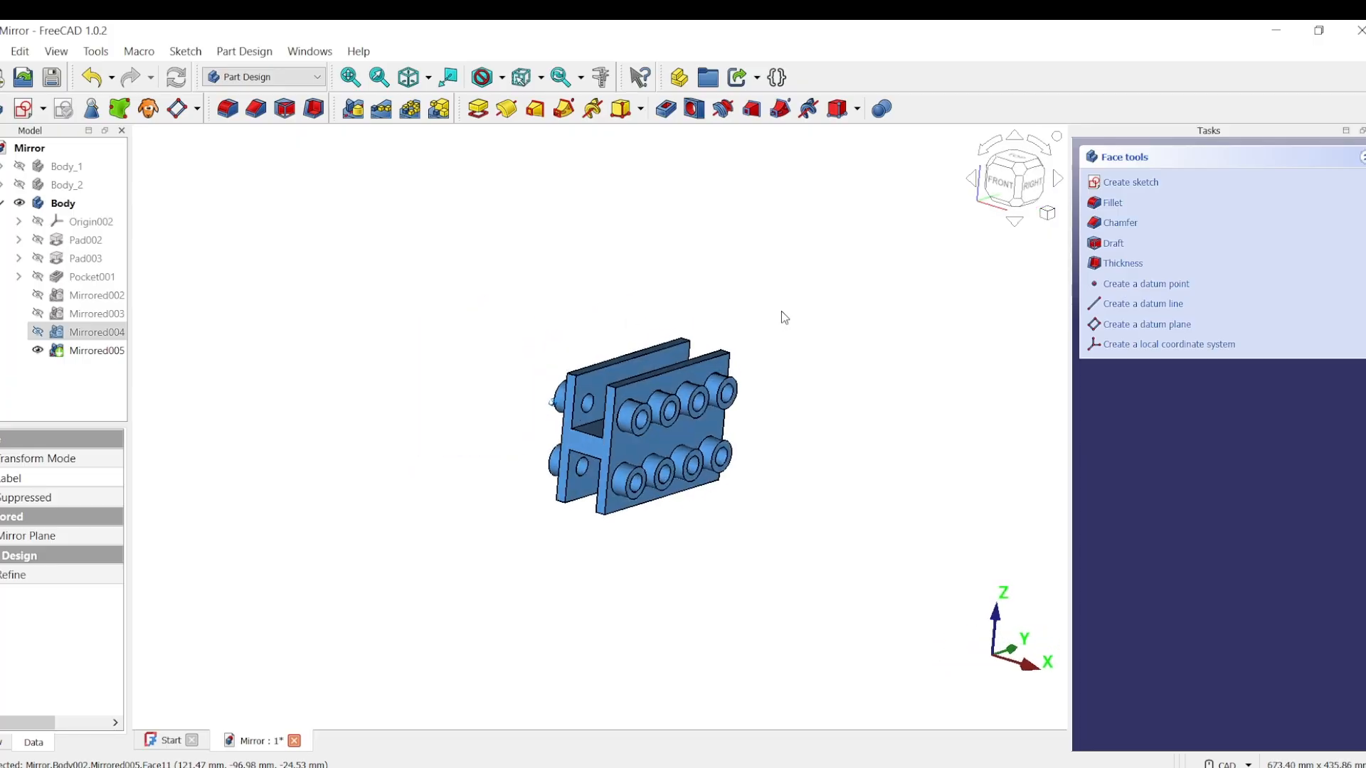